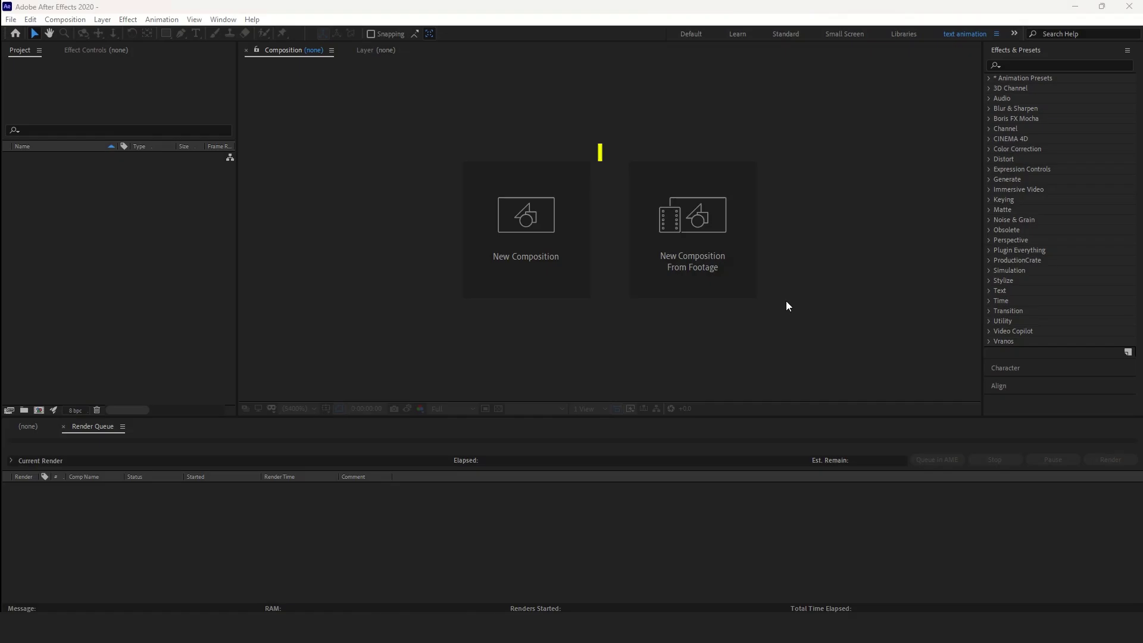
Create a new 1920 x 1080 composition at 30 fps named "main comp".
left_click(561, 250)
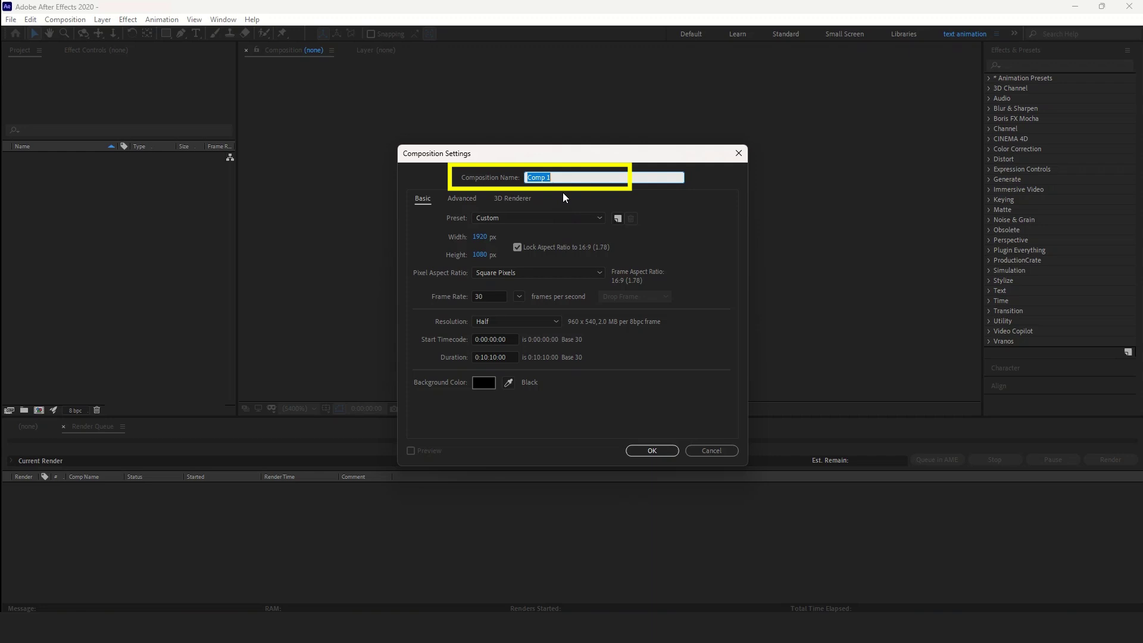
type("main comp")
key("Return")
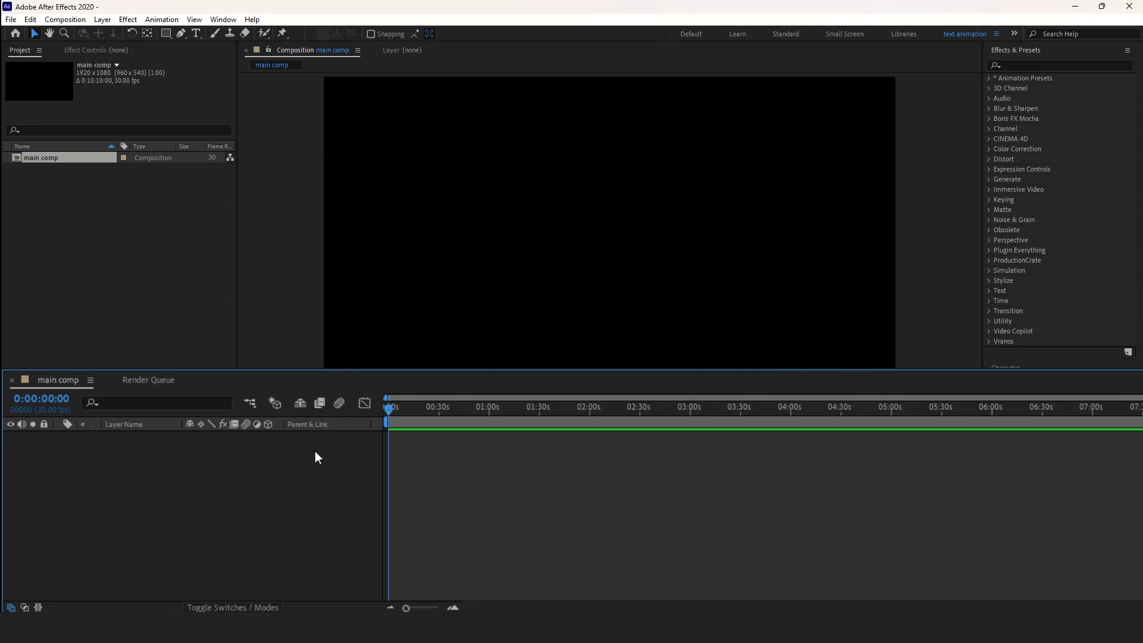
Add a 1920 x 1080 solid named "bg" in off-white E6E6E6 to the main comp.
right_click(252, 482)
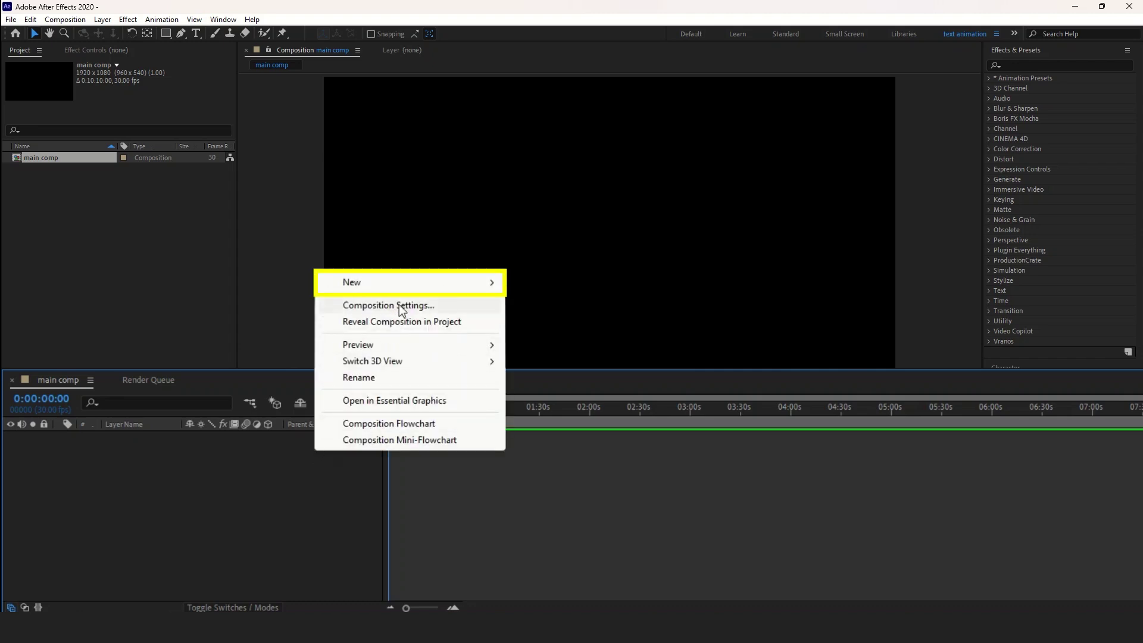
mouse_move(449, 289)
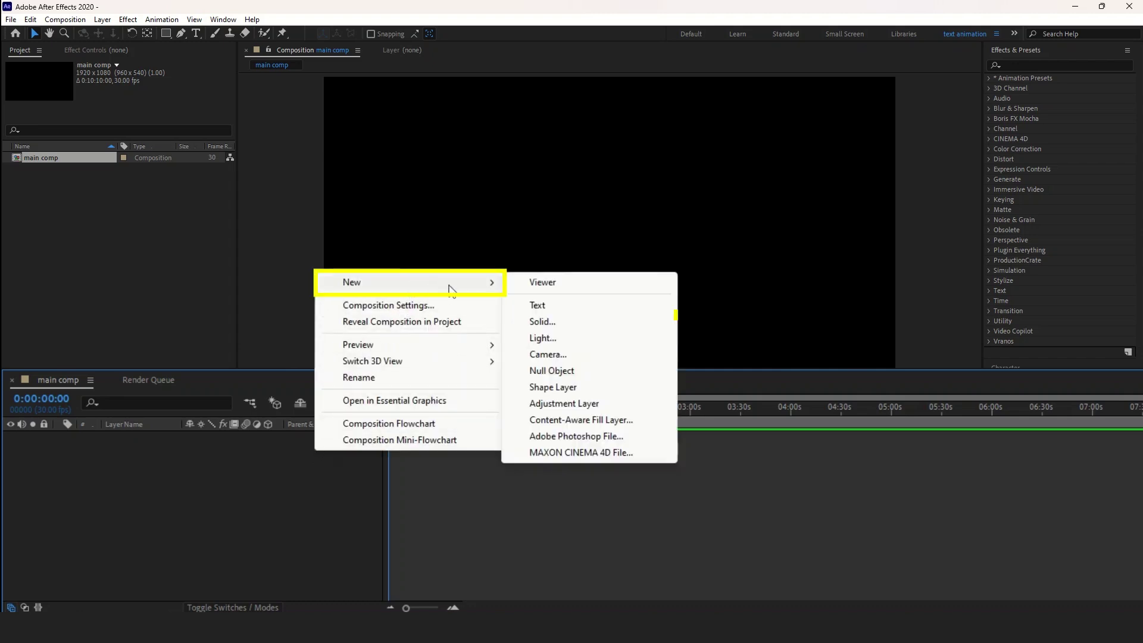
left_click(537, 324)
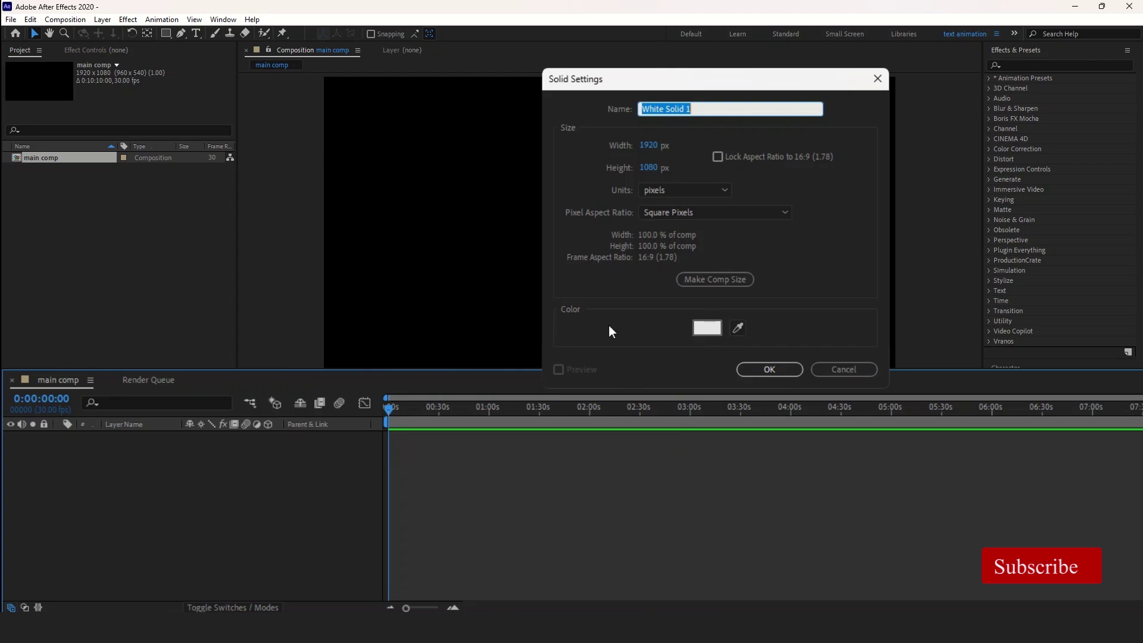
left_click(707, 328)
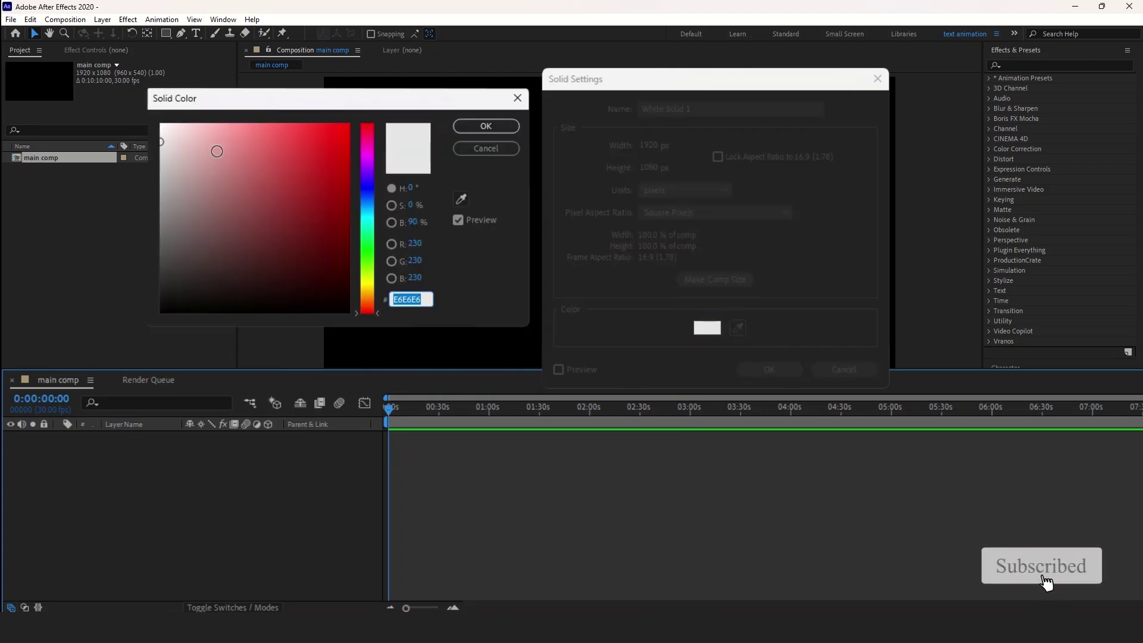
left_click(468, 131)
left_click(719, 108)
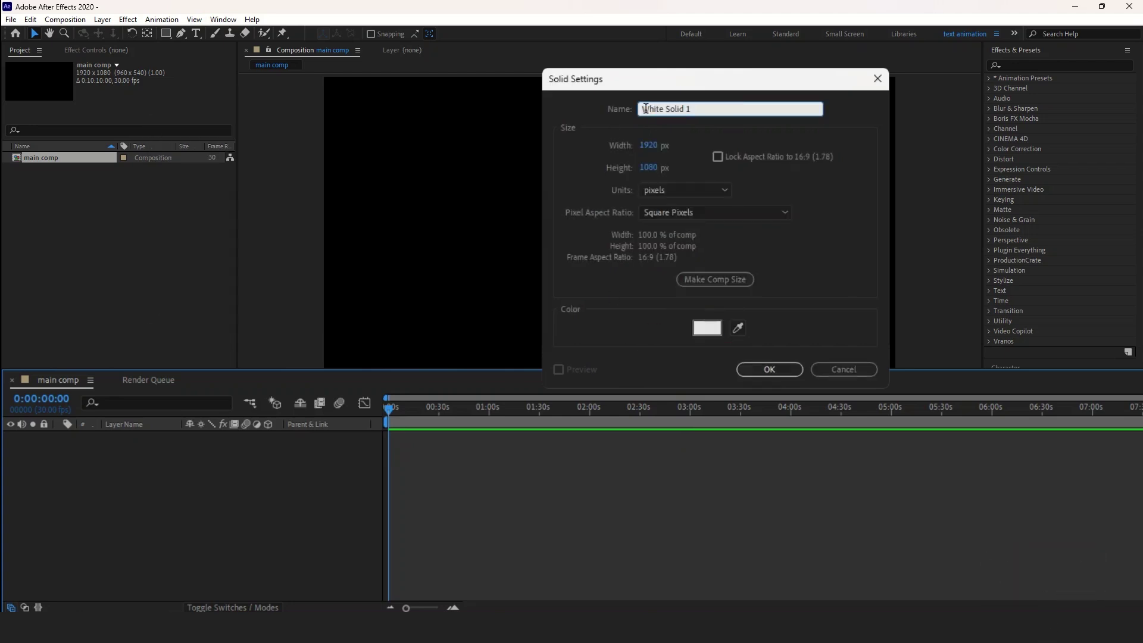
type("bg")
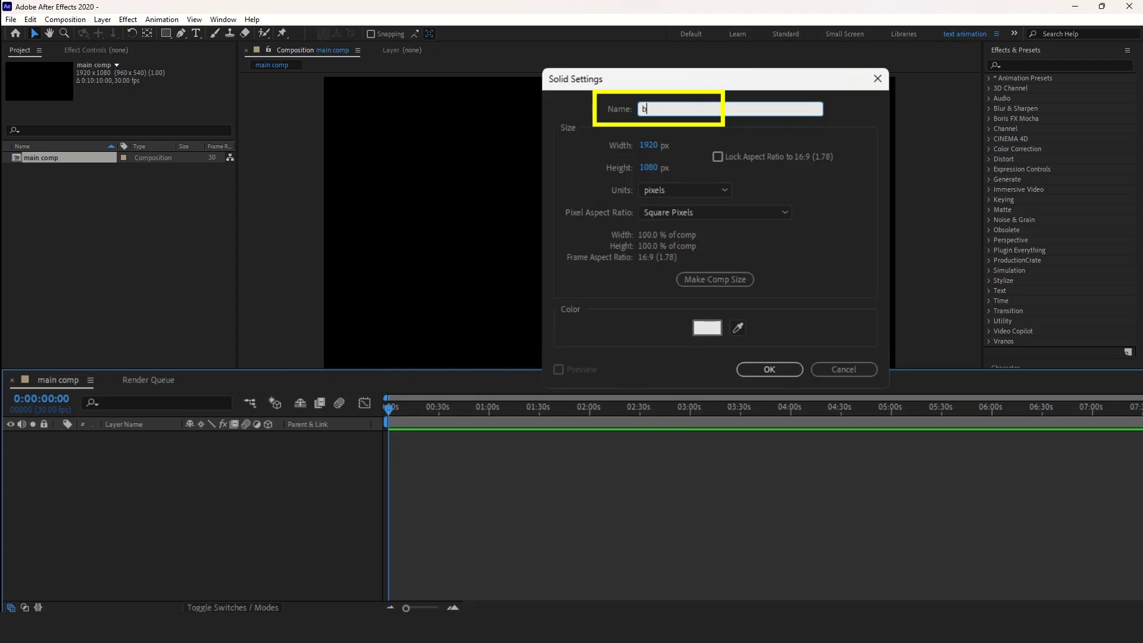
left_click(765, 369)
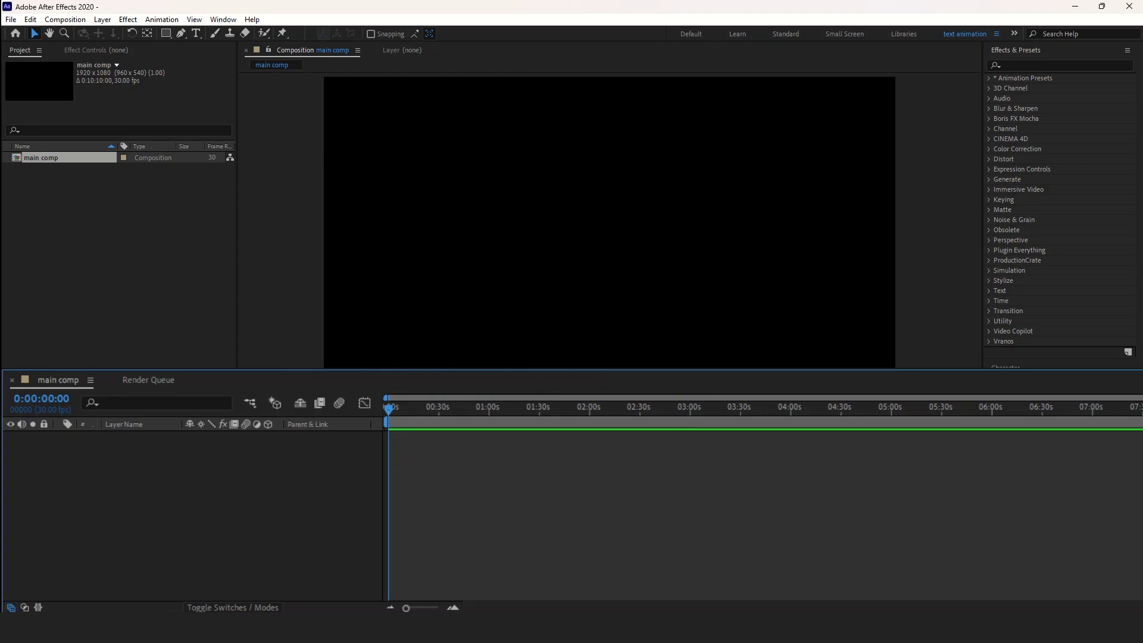
left_click_drag(756, 371, 605, 419)
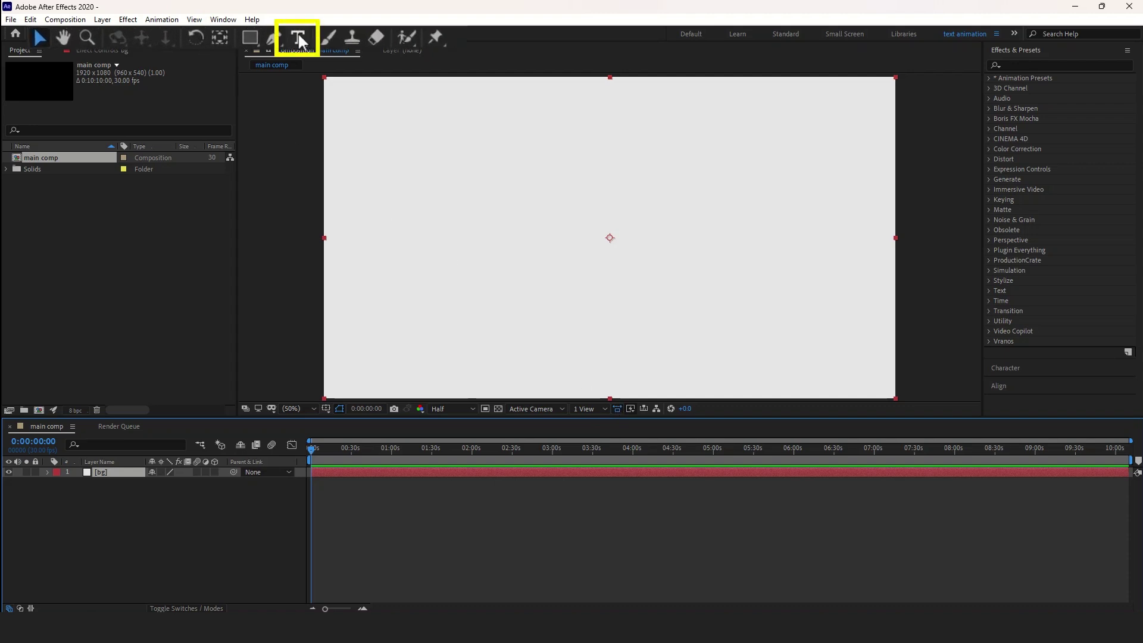
Add a text layer reading "WATERDROP EFFECT" on two lines over the bg solid.
key("ctrl+t")
left_click(472, 183)
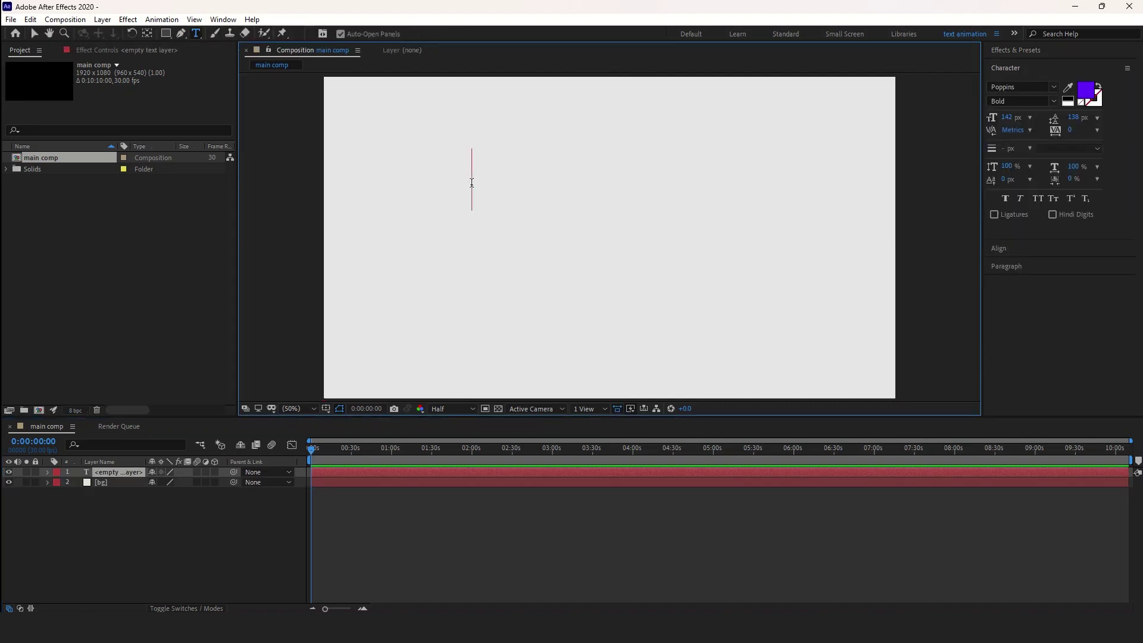
type("WATERDROP ")
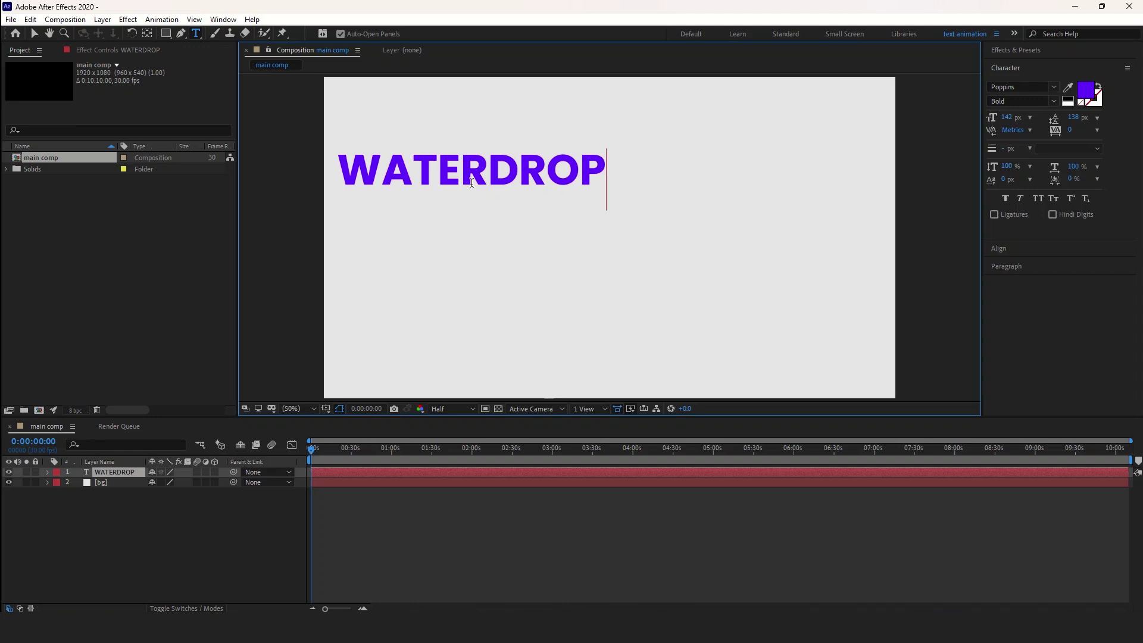
type("EFFECT")
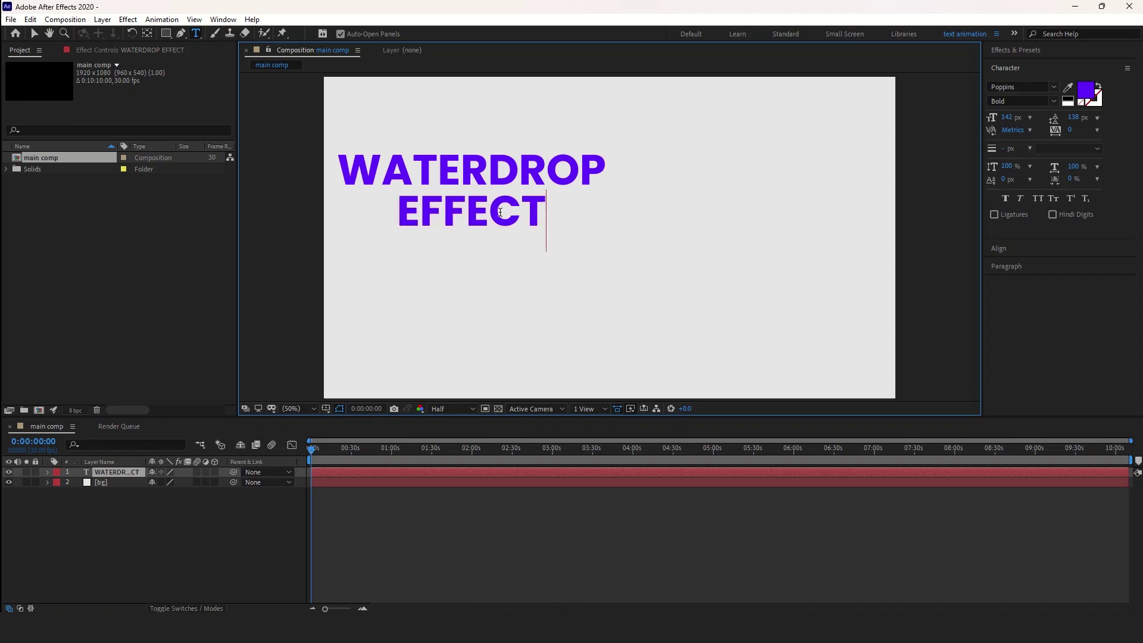
left_click(34, 34)
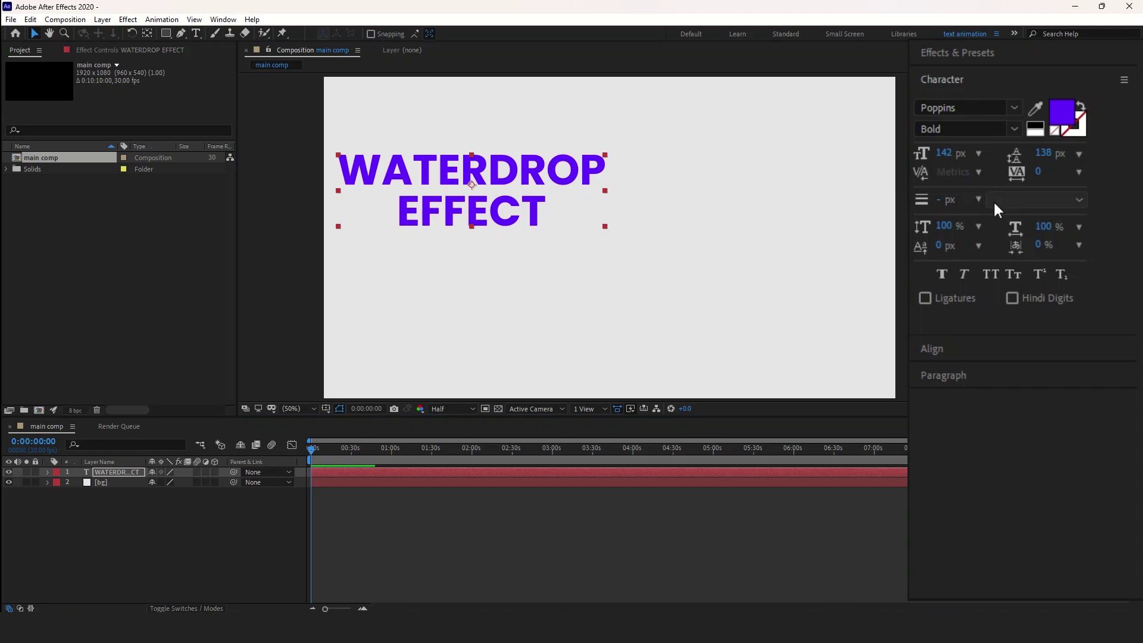
Align the text layer to the horizontal and vertical centre of the composition.
left_click(948, 364)
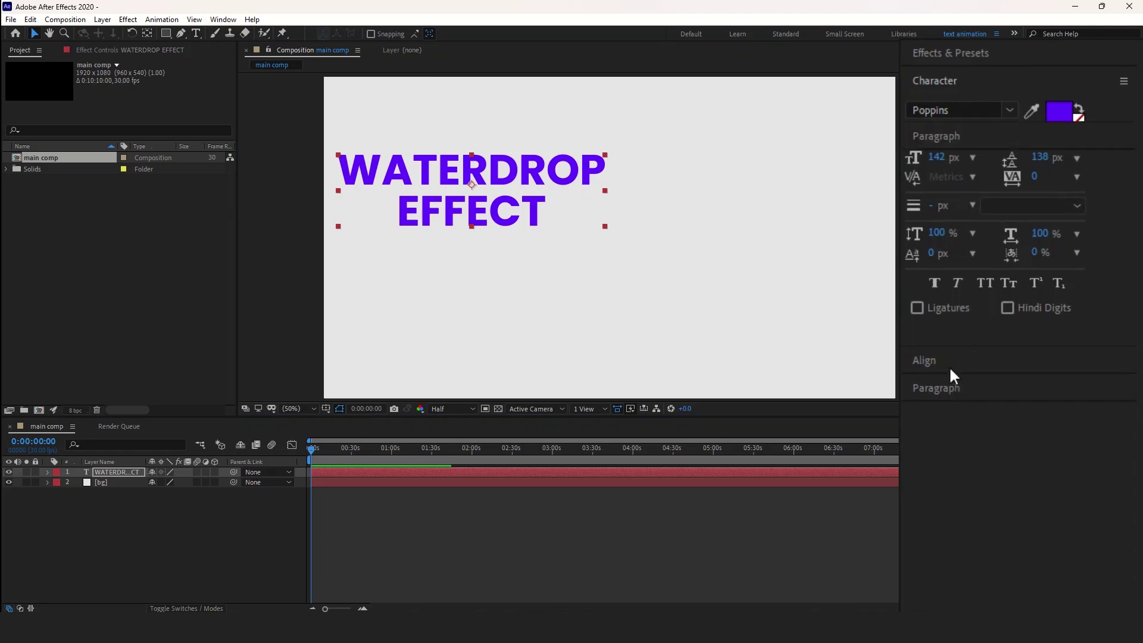
left_click(949, 154)
left_click(1044, 154)
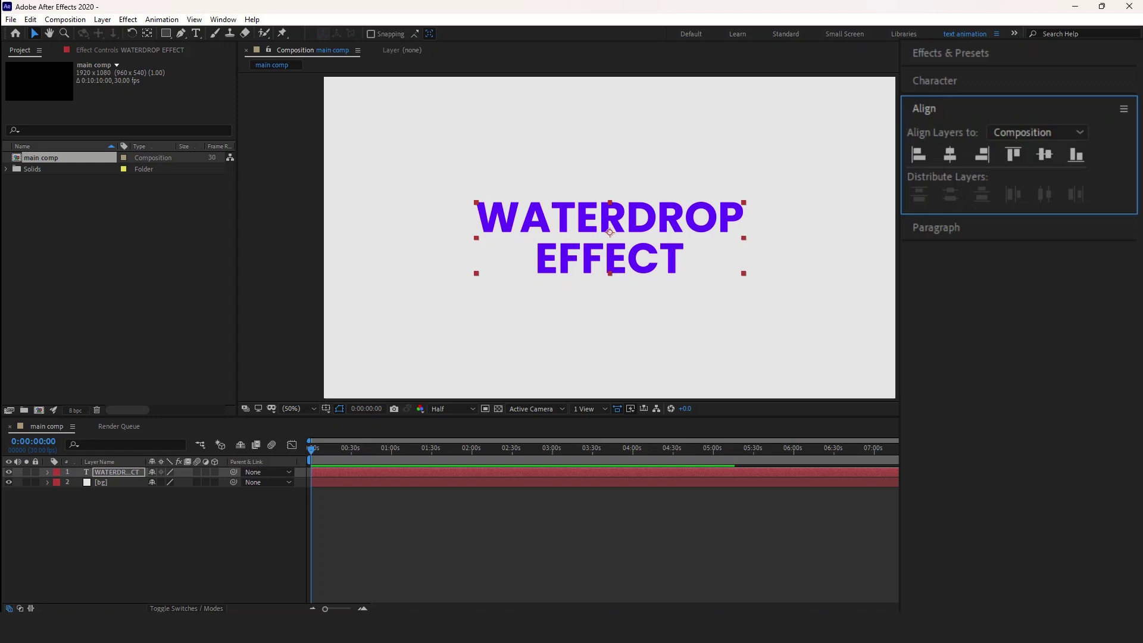
Set the font size of the WATERDROP EFFECT text to 170 px.
left_click(955, 84)
left_click_drag(938, 156, 946, 157)
left_click(947, 156)
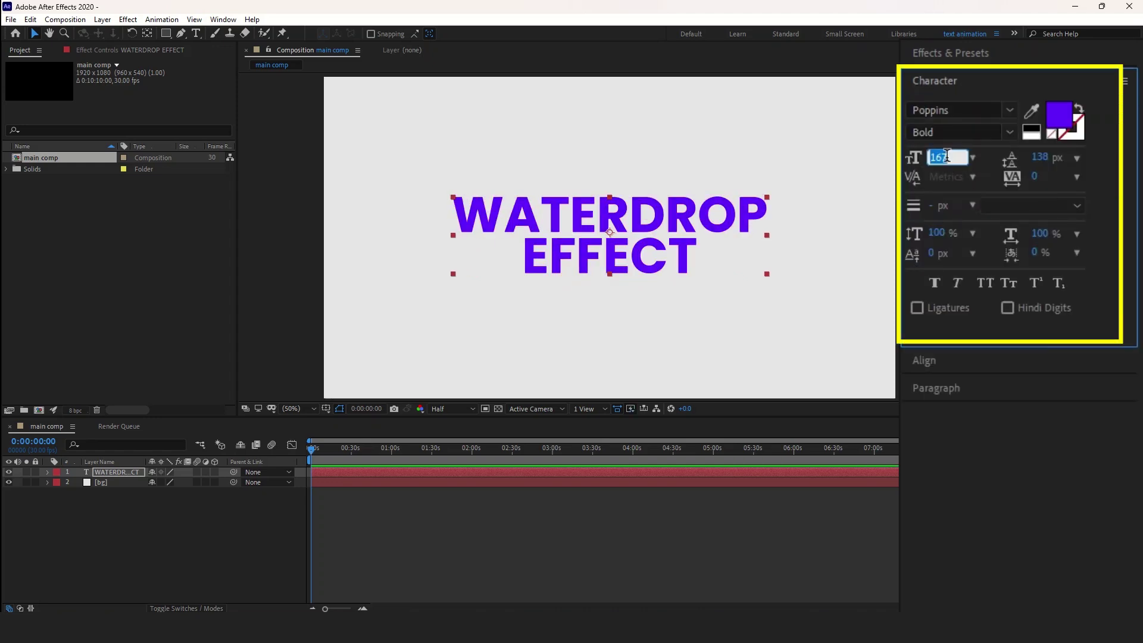
type("170")
key("Return")
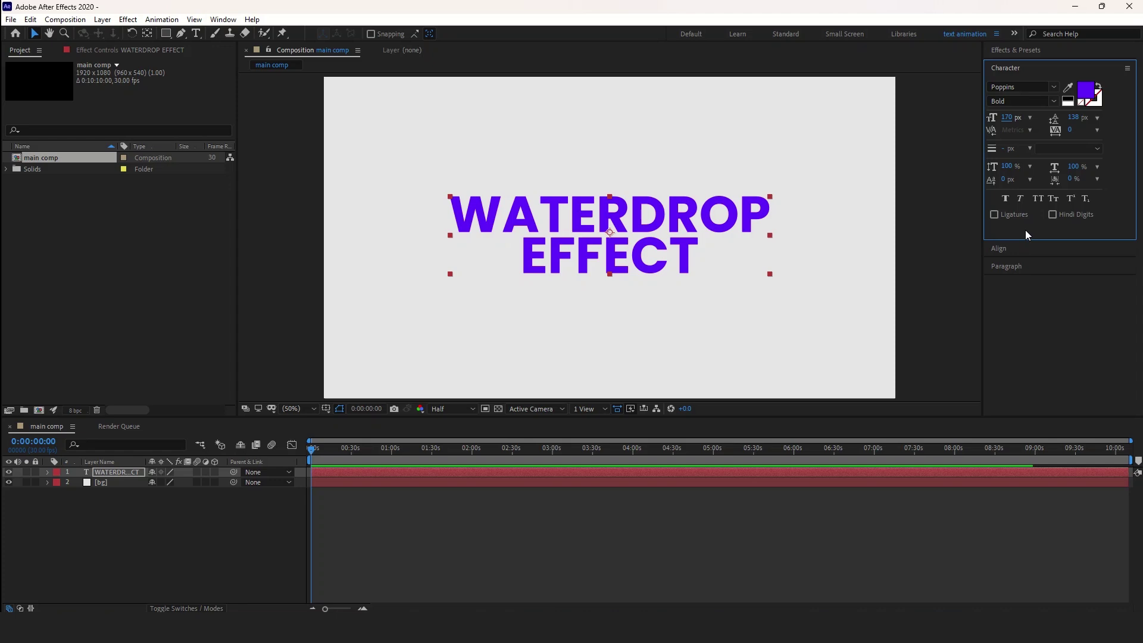
Pre-compose the text and bg layers together into a composition named "bg comp".
left_click_drag(110, 508, 143, 434)
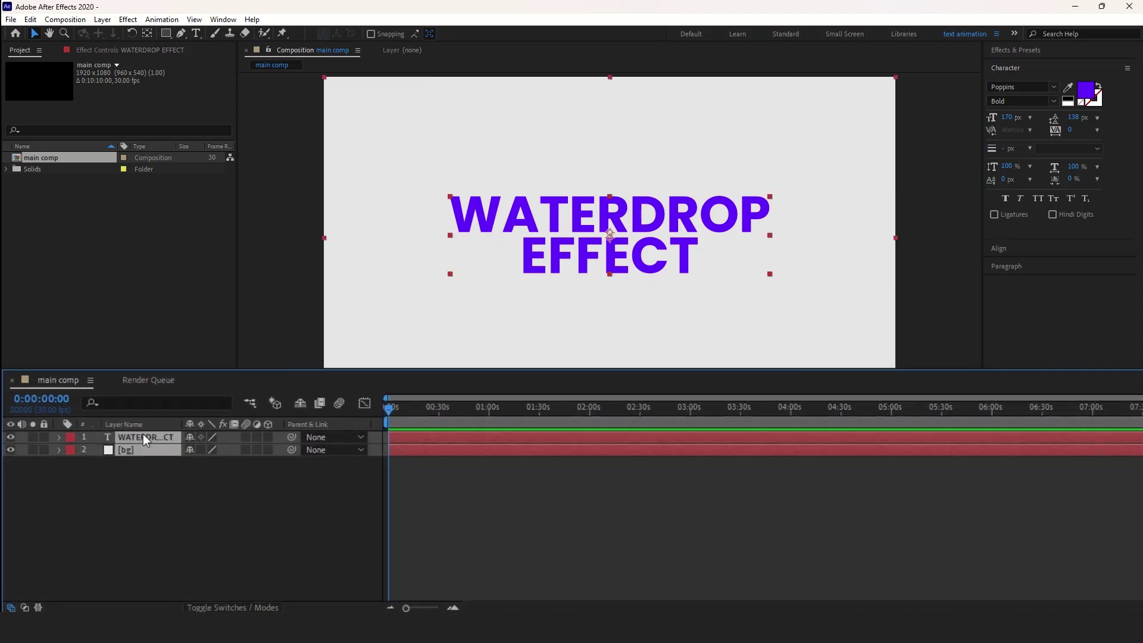
right_click(142, 436)
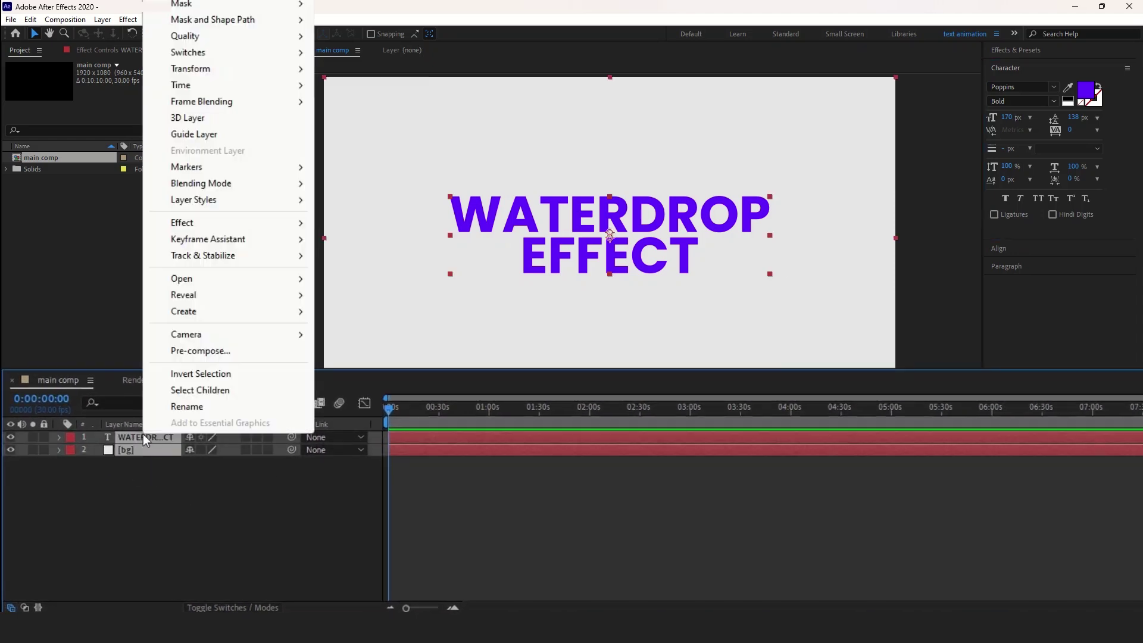
left_click(191, 351)
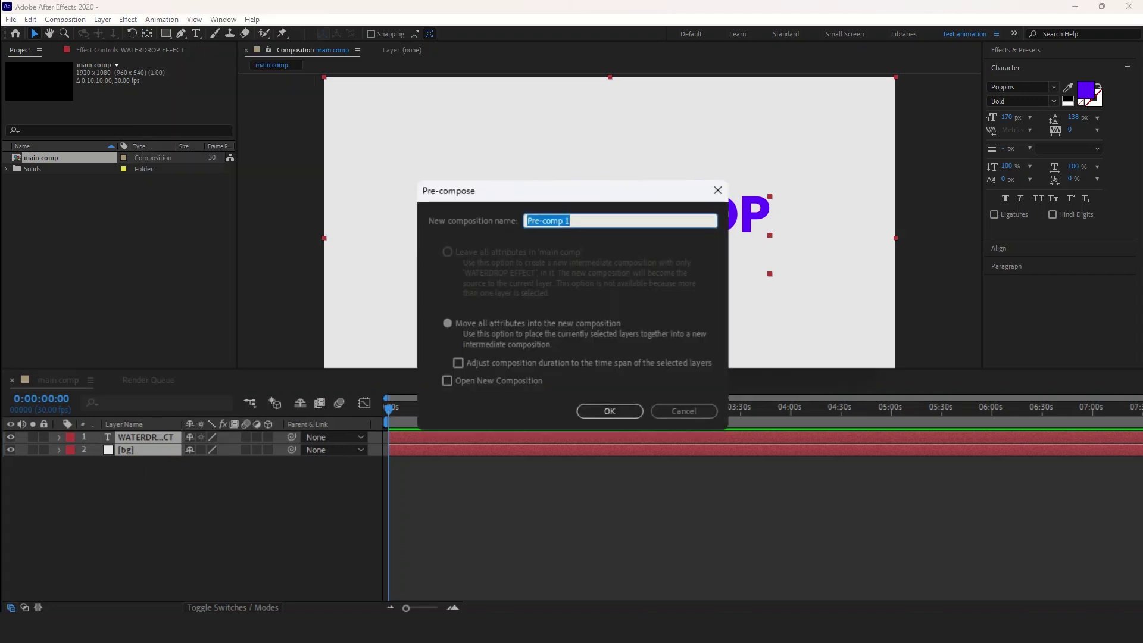
type("bg comp")
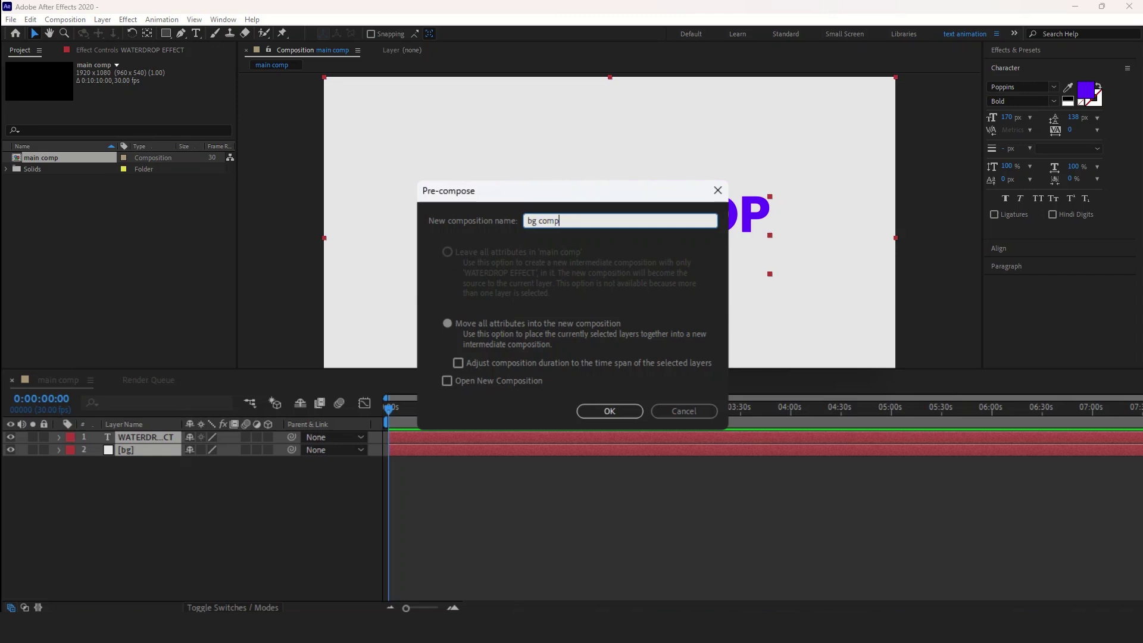
key("Return")
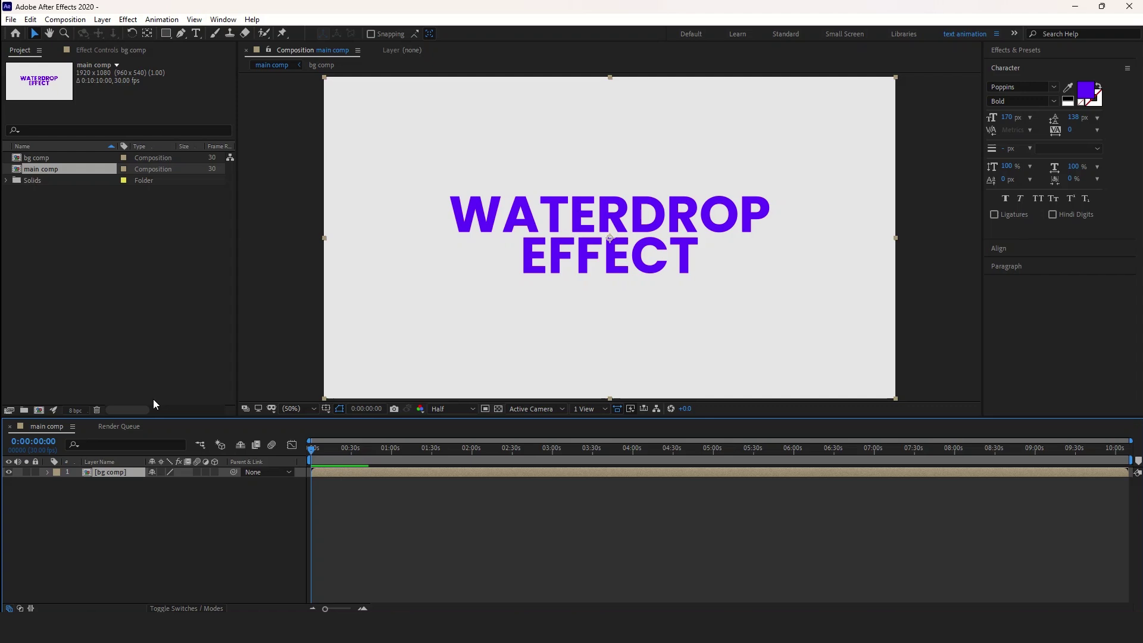
Create a second 1920 x 1080 composition at 30 fps in the project, named "wave".
right_click(145, 328)
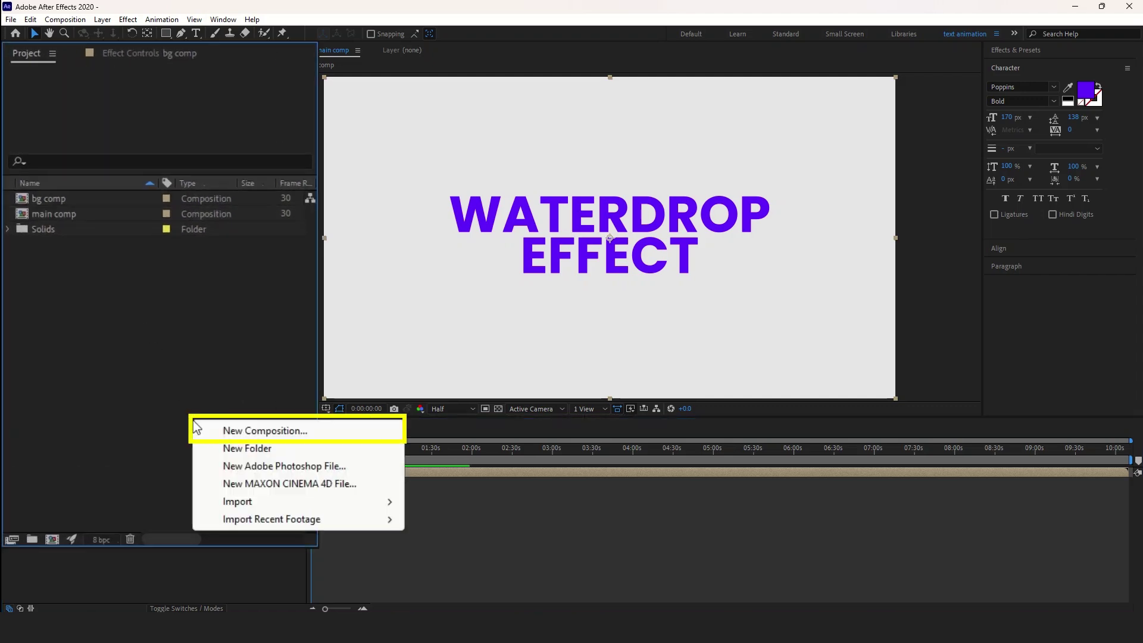
left_click(199, 430)
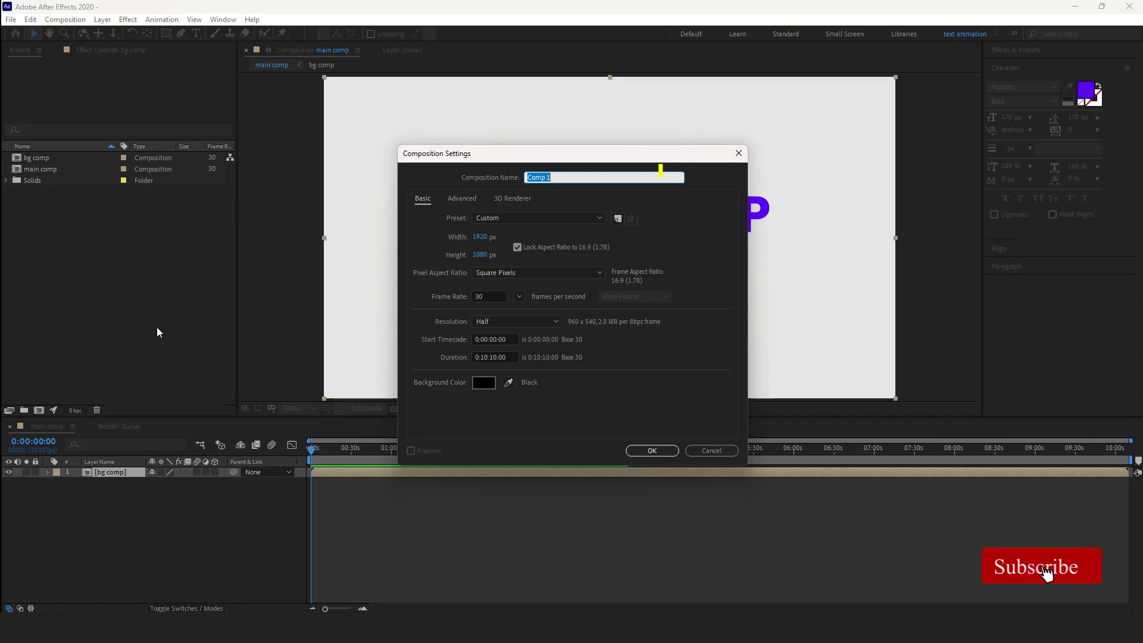
type("wave")
key("Return")
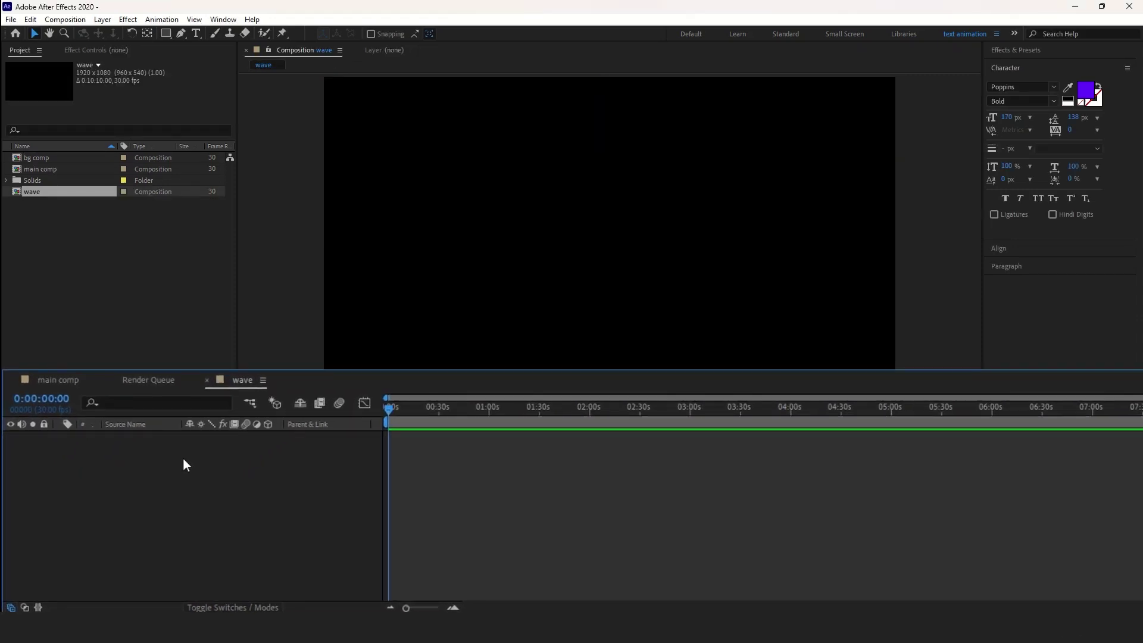
Add a 1920 x 1080 solid named "radio waves" to the wave composition.
right_click(147, 488)
mouse_move(270, 289)
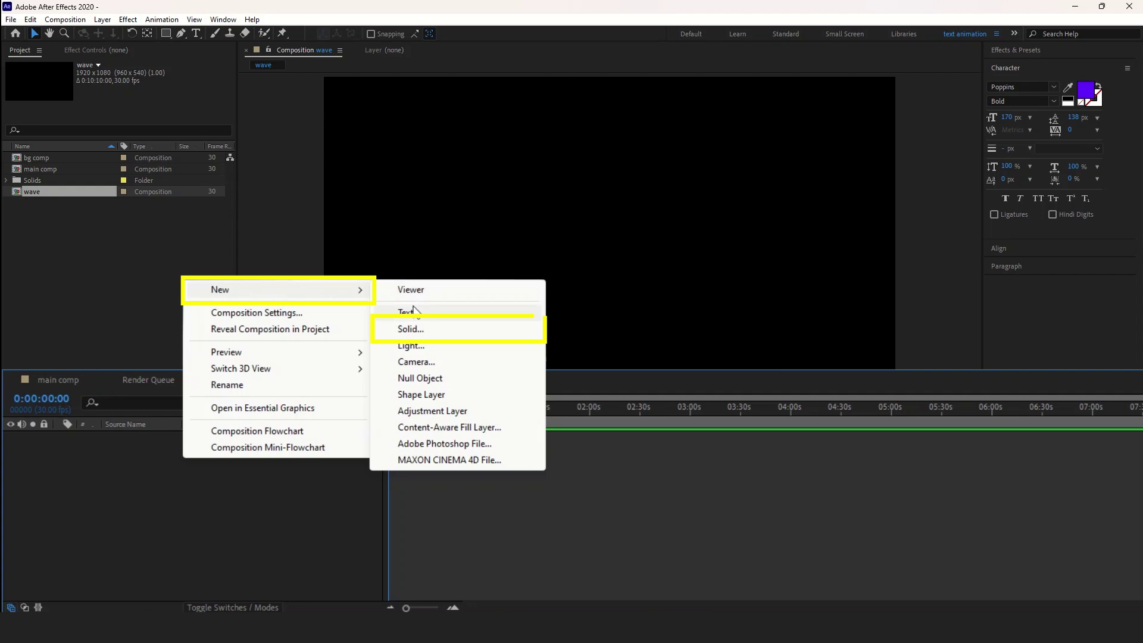
left_click(411, 326)
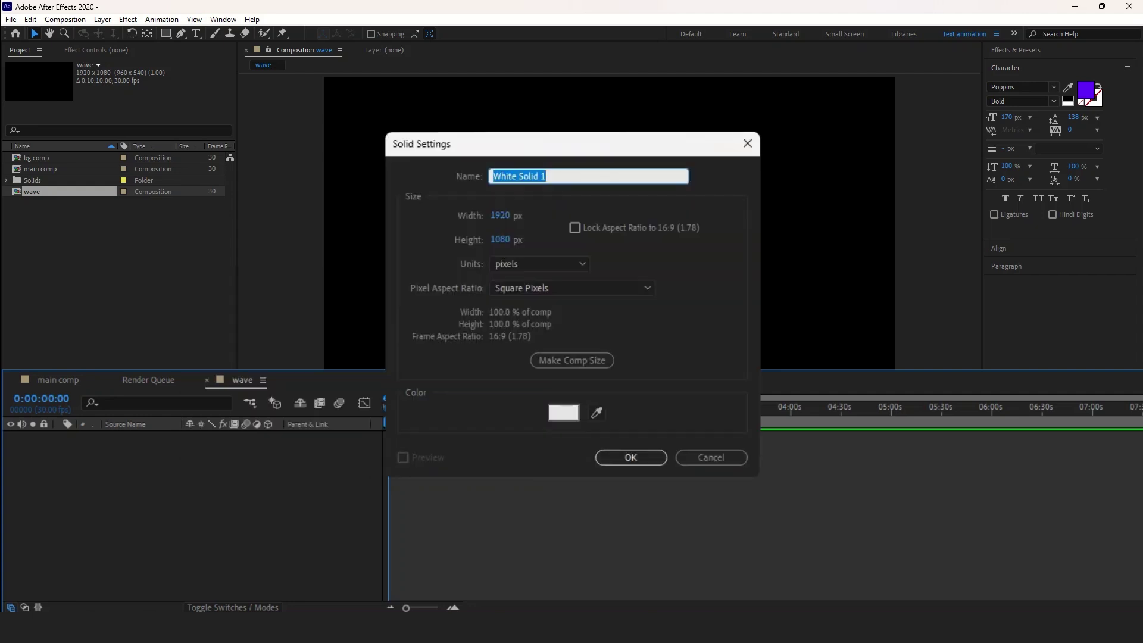
type("radio waves")
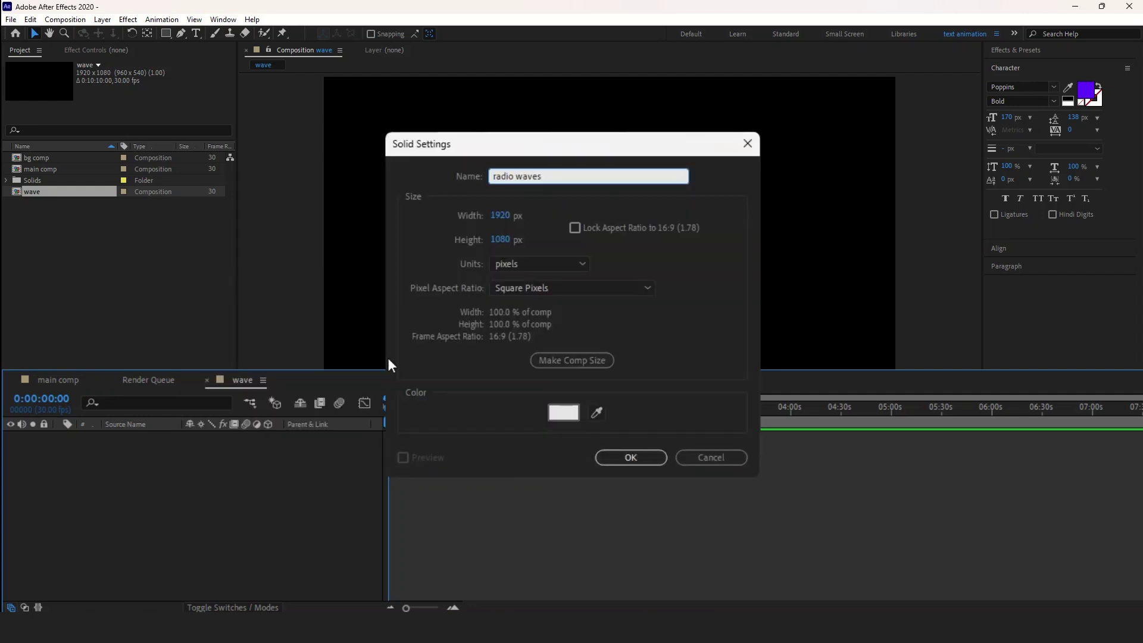
key("Return")
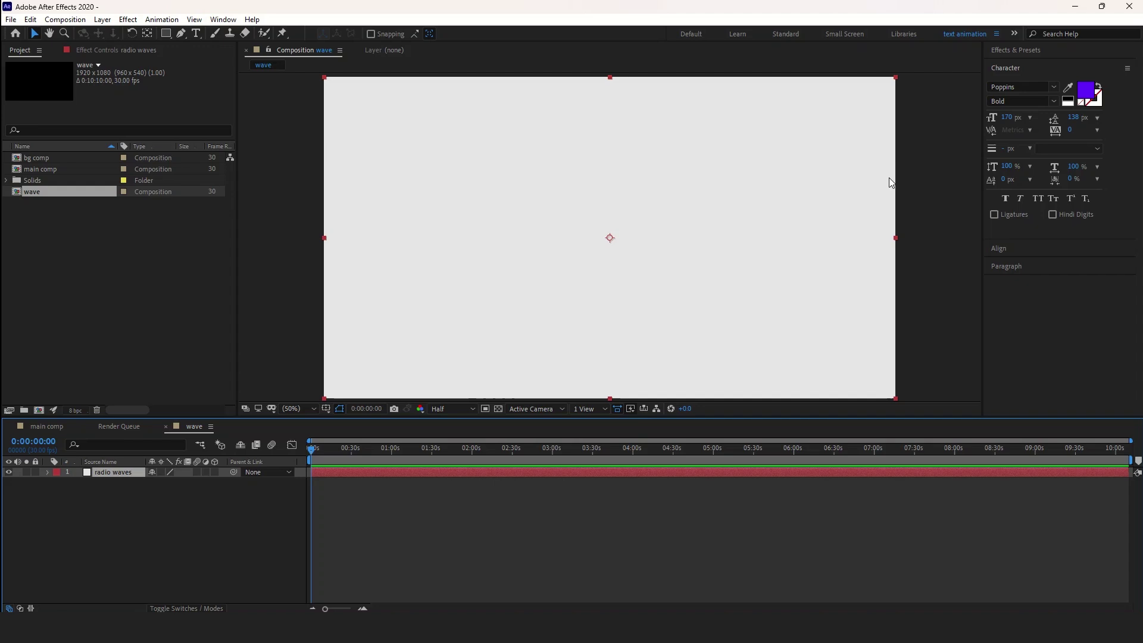
Find the Radio Waves effect and apply it to the radio waves solid.
left_click(1015, 50)
type("radio waves")
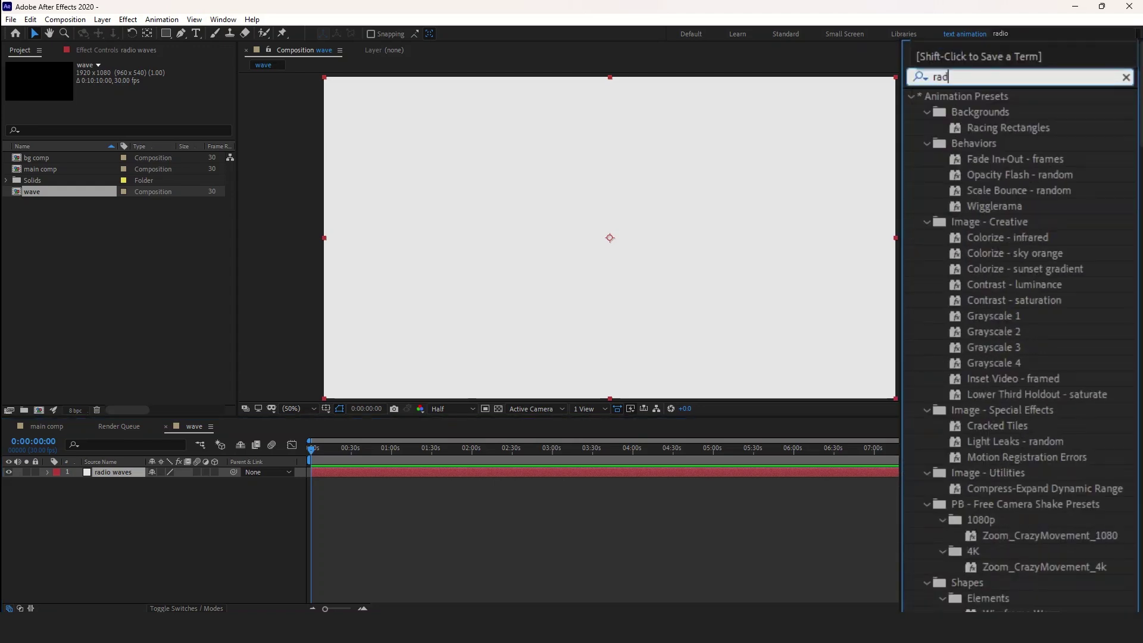
left_click_drag(1034, 88, 95, 470)
Preview the expanding waves and park the playhead at 0:00:01:29.
scroll(313, 461, "up", 5, "alt")
key("space")
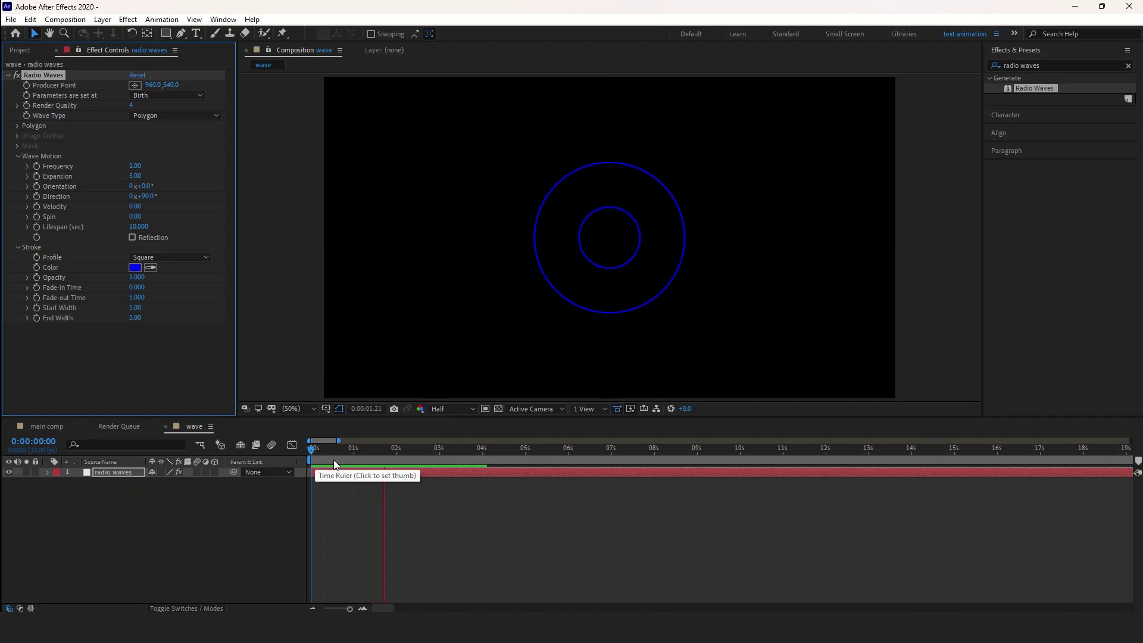
left_click(395, 458)
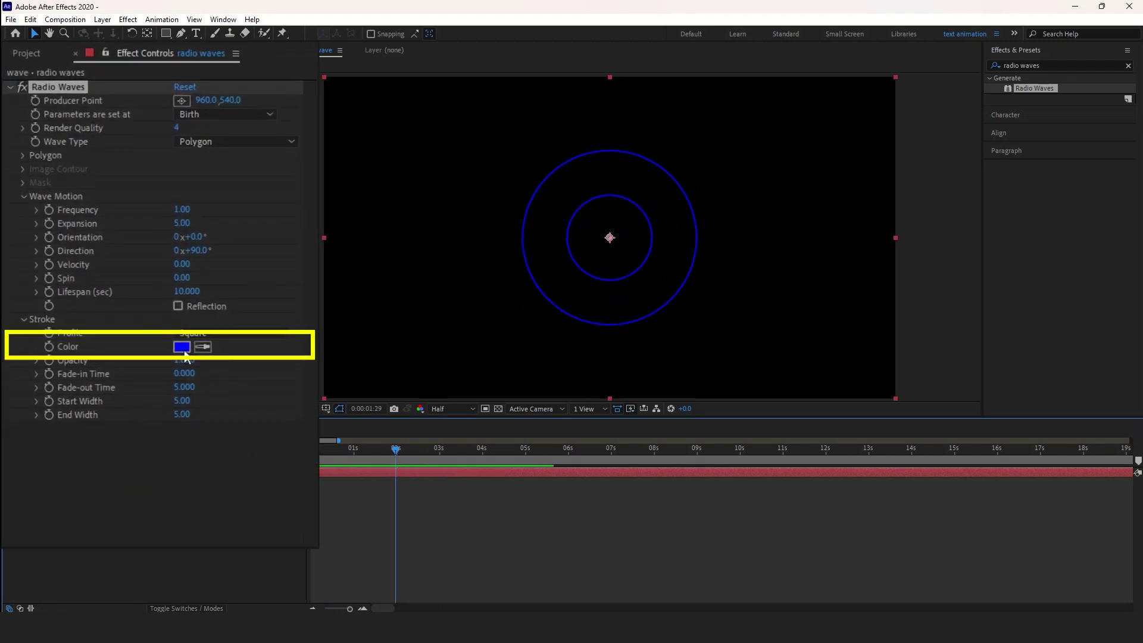
Set the stroke color of the Radio Waves effect to white.
left_click(134, 268)
left_click(162, 275)
left_click(524, 287)
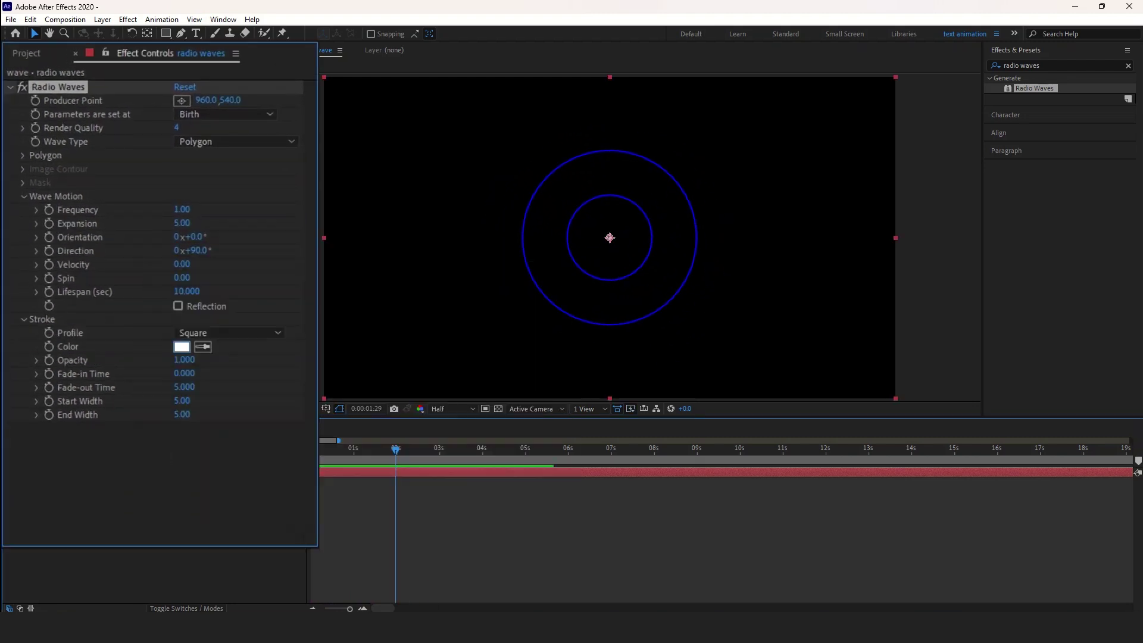
Set the Radio Waves frequency to 0 and preview the single expanding ring, parking the playhead at 2 seconds.
left_click(184, 210)
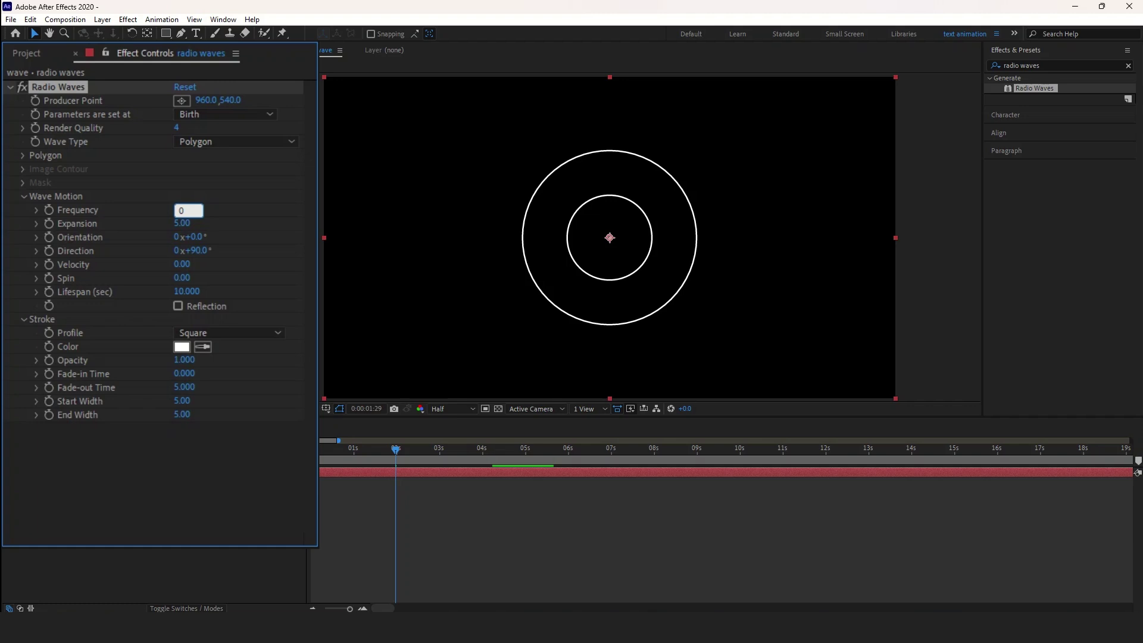
type("0")
key("Return")
key("space")
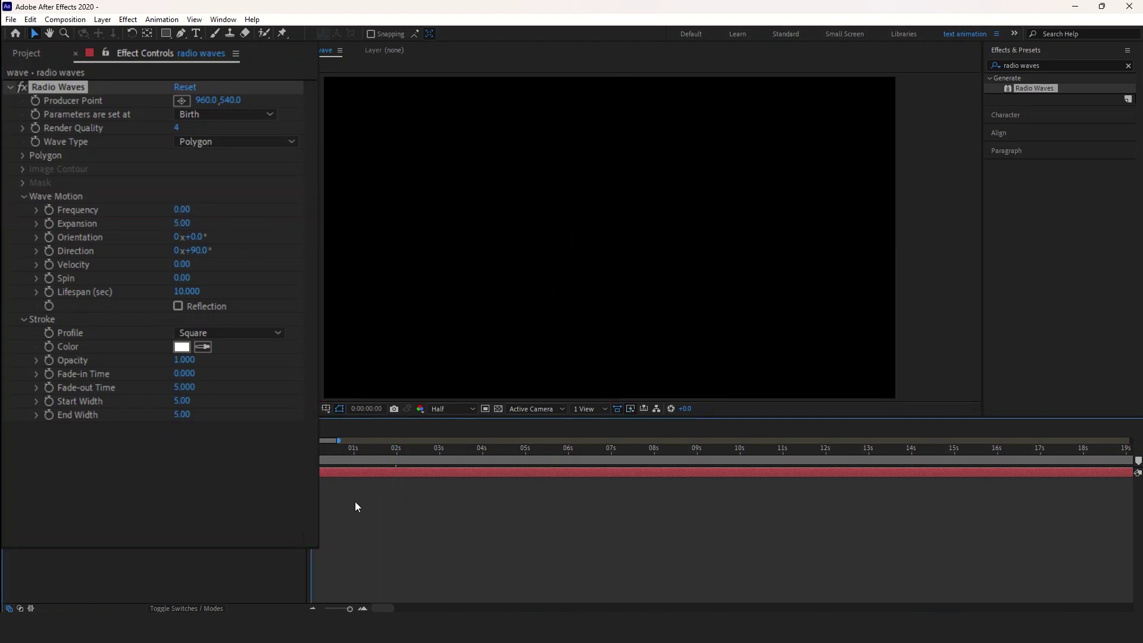
left_click(397, 454)
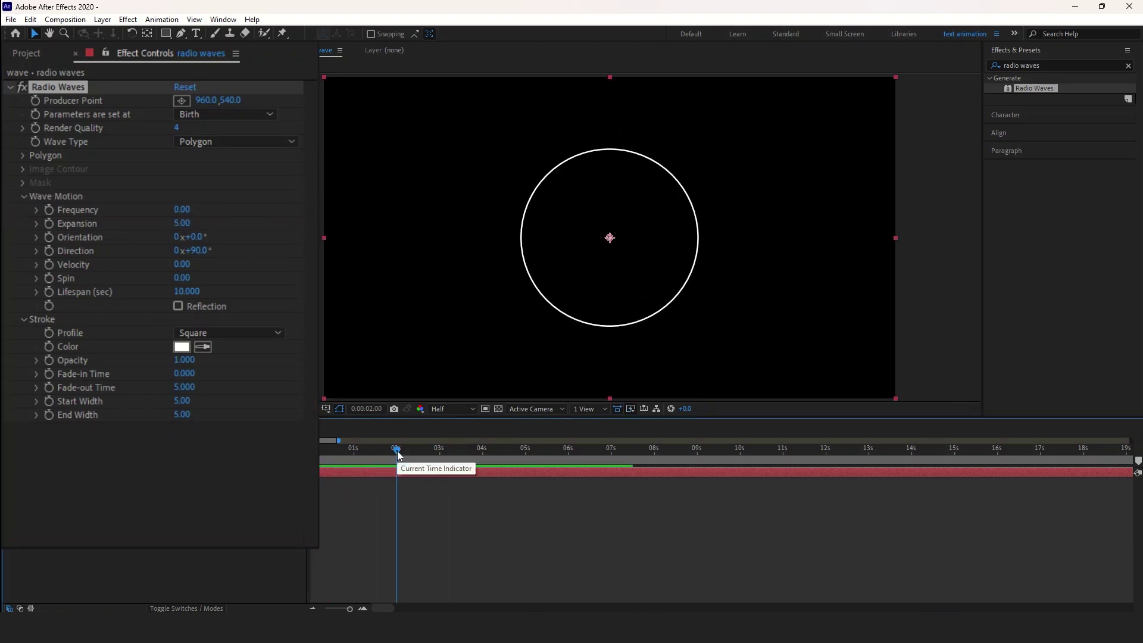
Set the wave expansion to 10 and enable Reflection, checking the ring at 0:00:02:09.
left_click_drag(397, 453, 389, 452)
left_click_drag(181, 223, 206, 229)
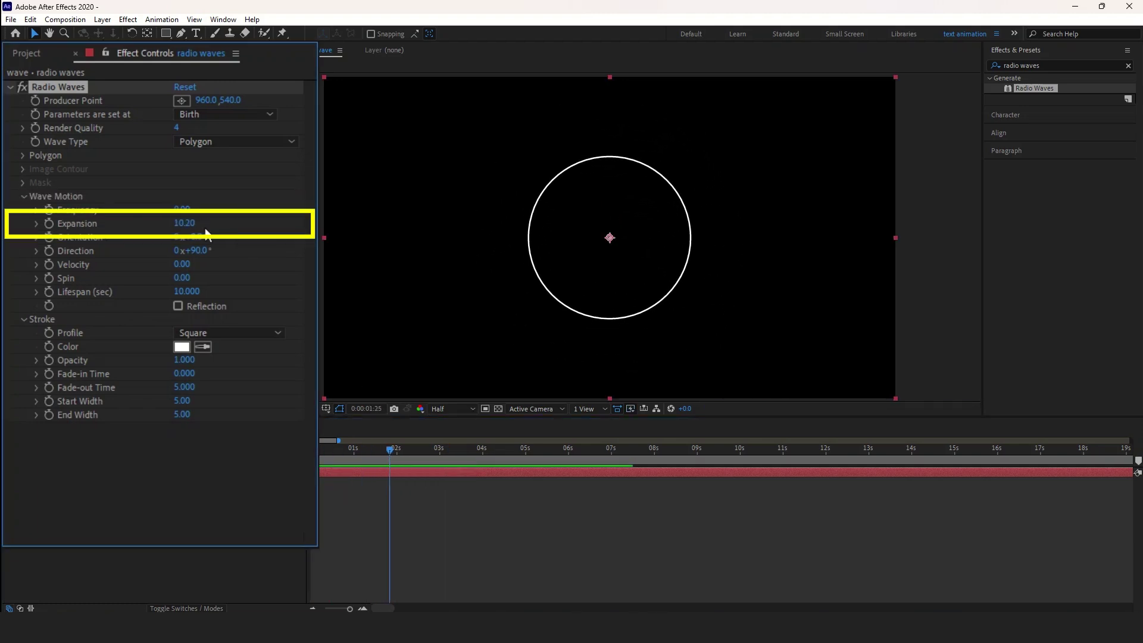
left_click(396, 449)
left_click(183, 223)
type("10")
key("Return")
left_click(225, 305)
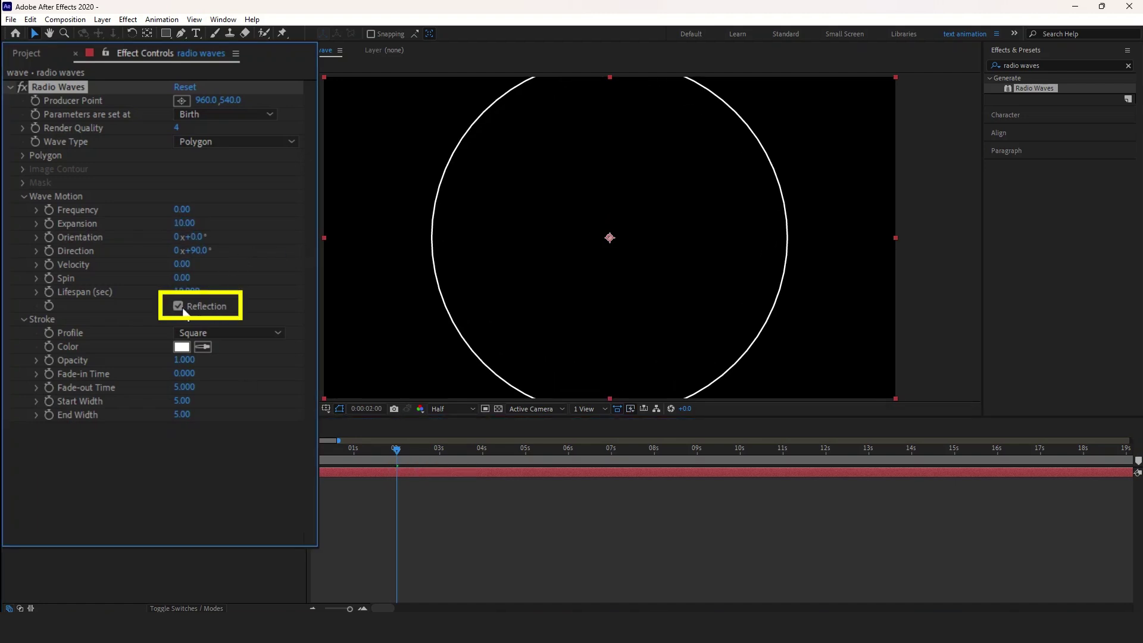
left_click(411, 451)
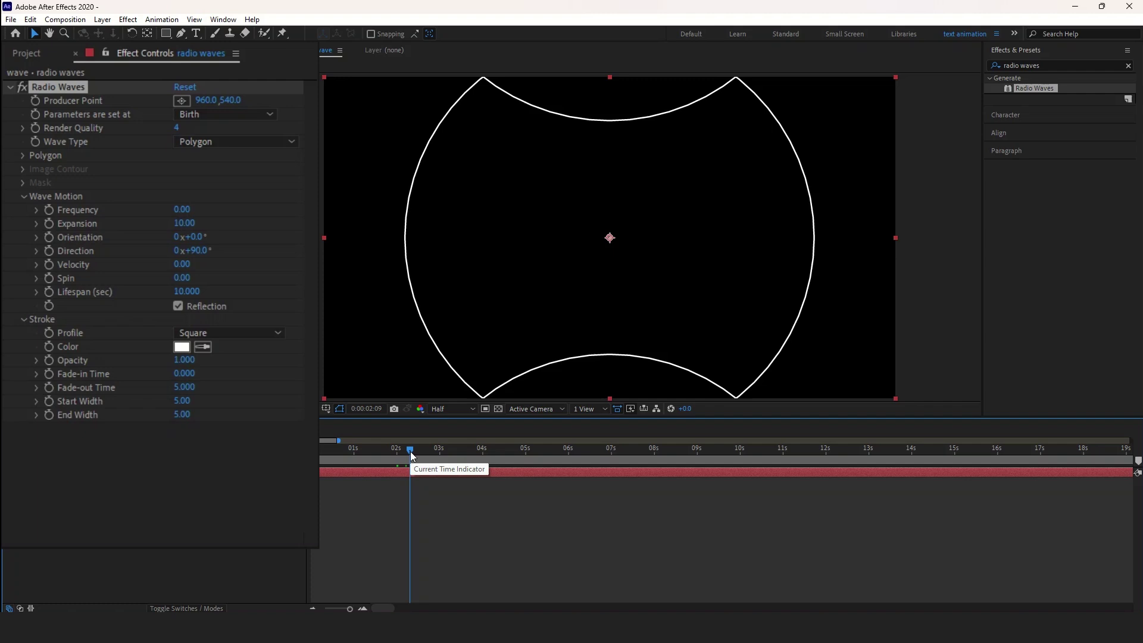
Set the Radio Waves lifespan to 2.5 seconds and play the animation from the start.
mouse_move(199, 292)
left_mouse_down()
mouse_move(163, 296)
mouse_move(191, 297)
left_mouse_up()
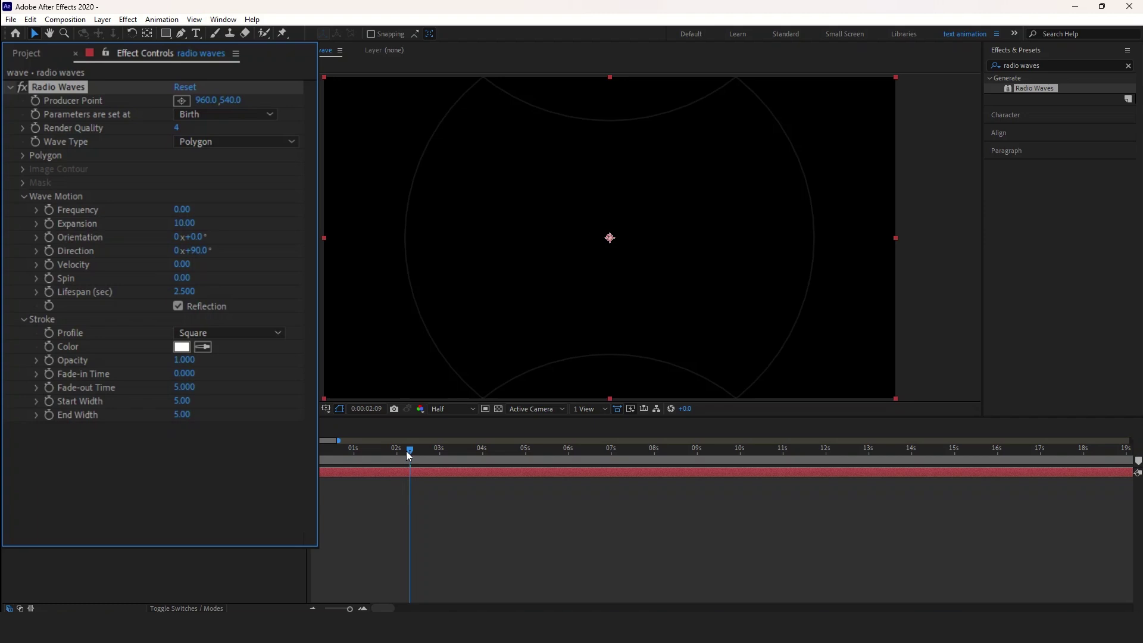
left_click_drag(409, 453, 312, 458)
key("space")
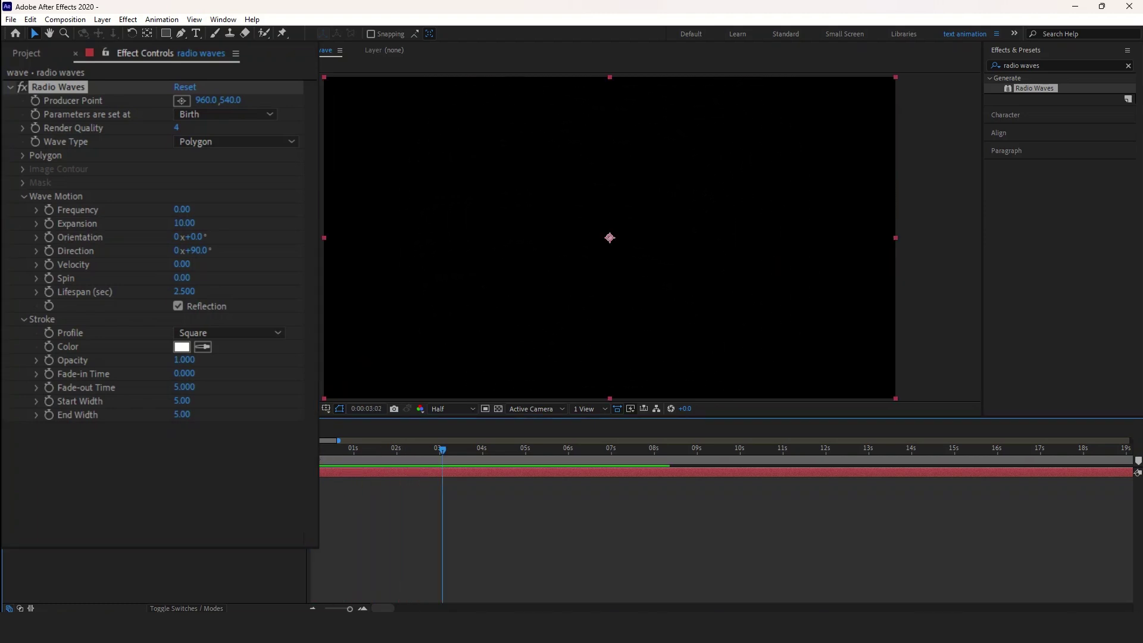
left_click_drag(390, 454, 404, 458)
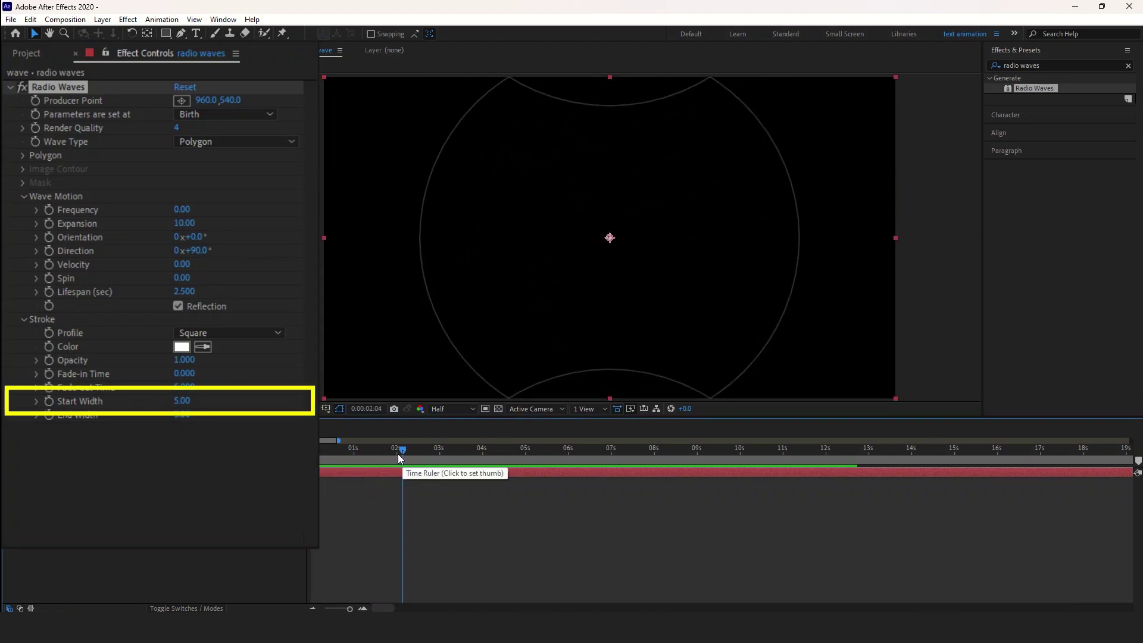
Set the stroke's start width to 100 and preview the thicker ring from the beginning.
left_click(182, 400)
key("Return")
left_click_drag(368, 448, 311, 450)
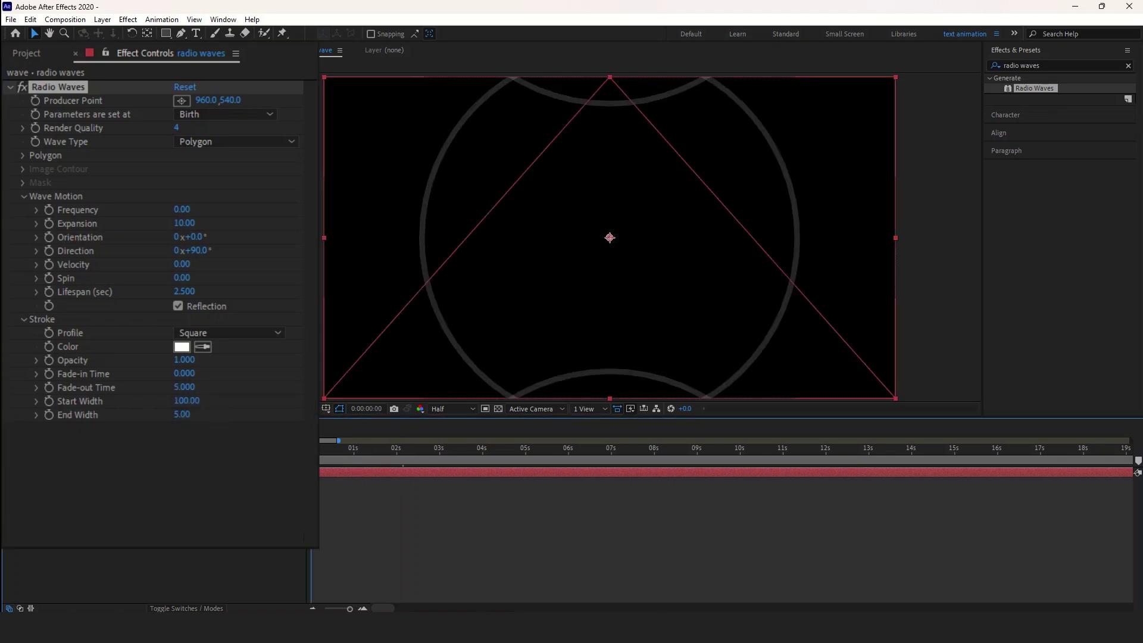
key("space")
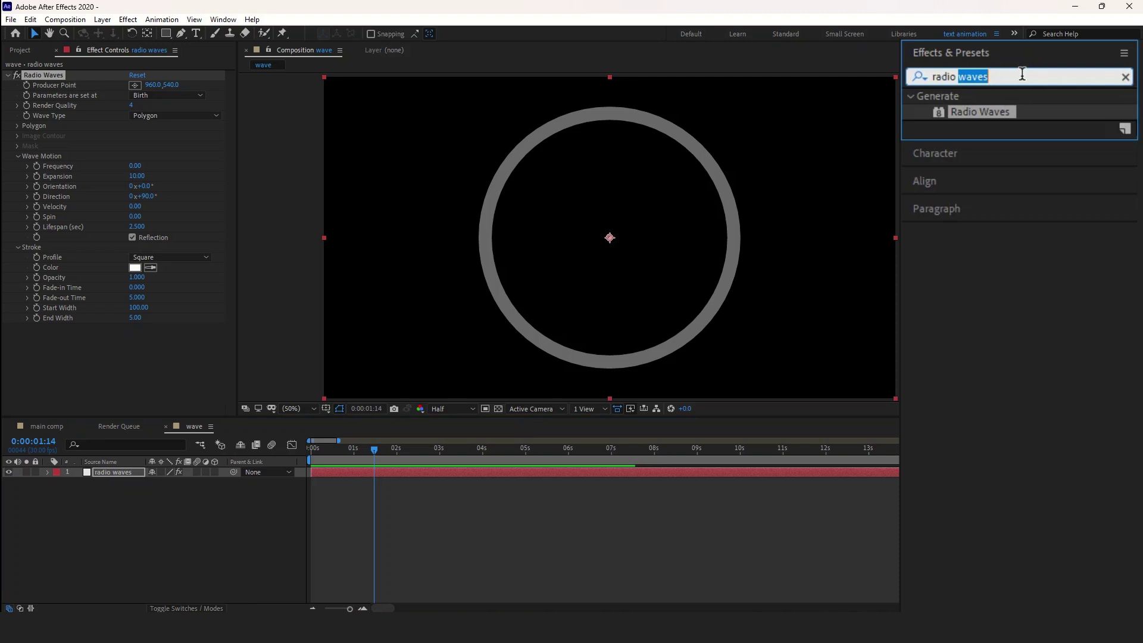
Find the Turbulent Displace effect and apply it to the radio waves layer.
triple_click(1061, 65)
type("turbu")
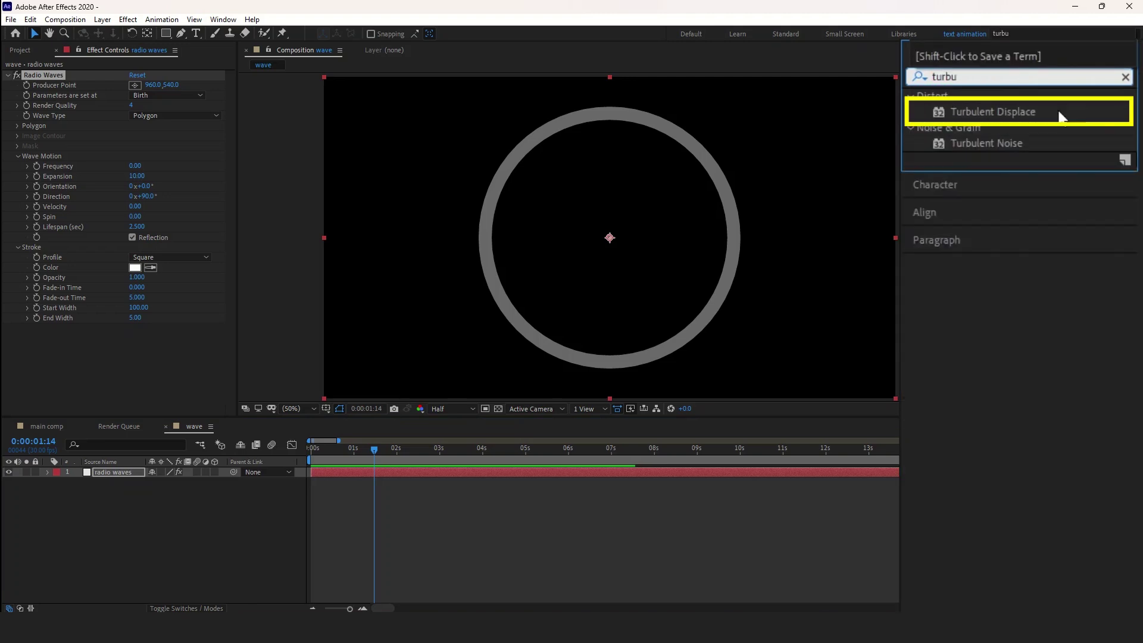
left_click_drag(1059, 115, 376, 476)
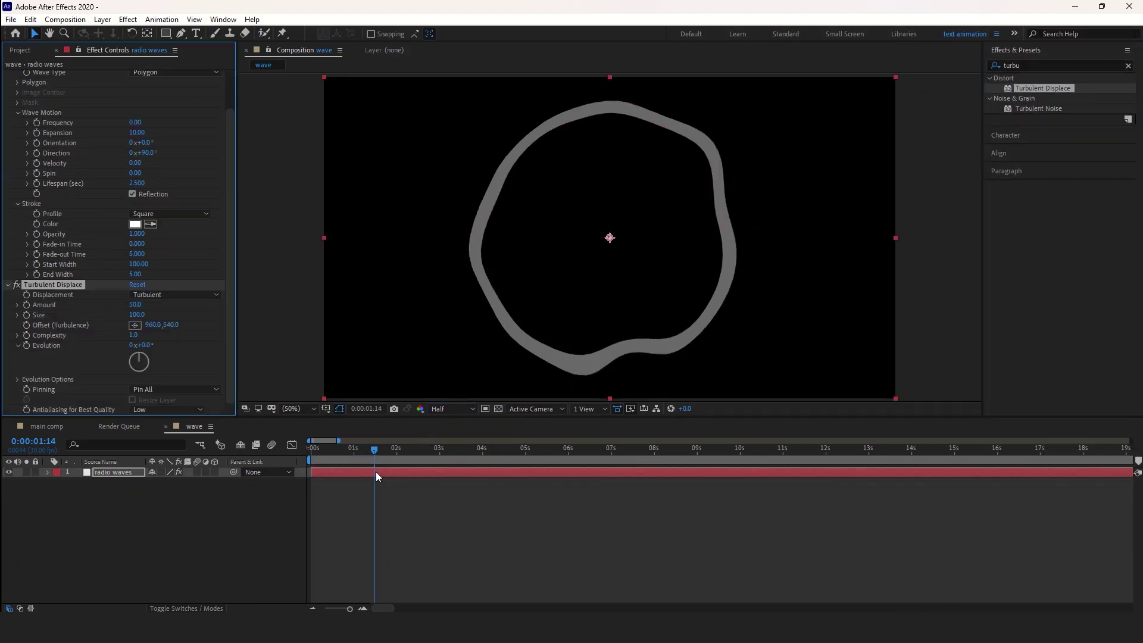
Set the Turbulent Displace amount to 30 and size to 69, and preview the distorted ring.
left_click_drag(136, 305, 126, 305)
left_click_drag(141, 315, 125, 319)
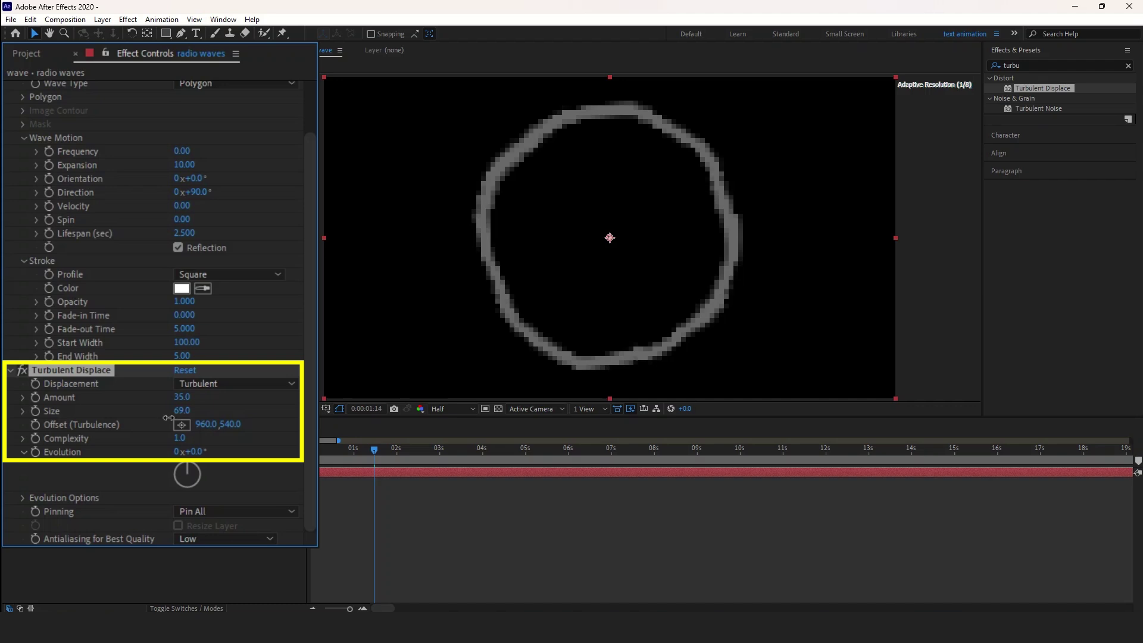
left_click_drag(184, 398, 177, 405)
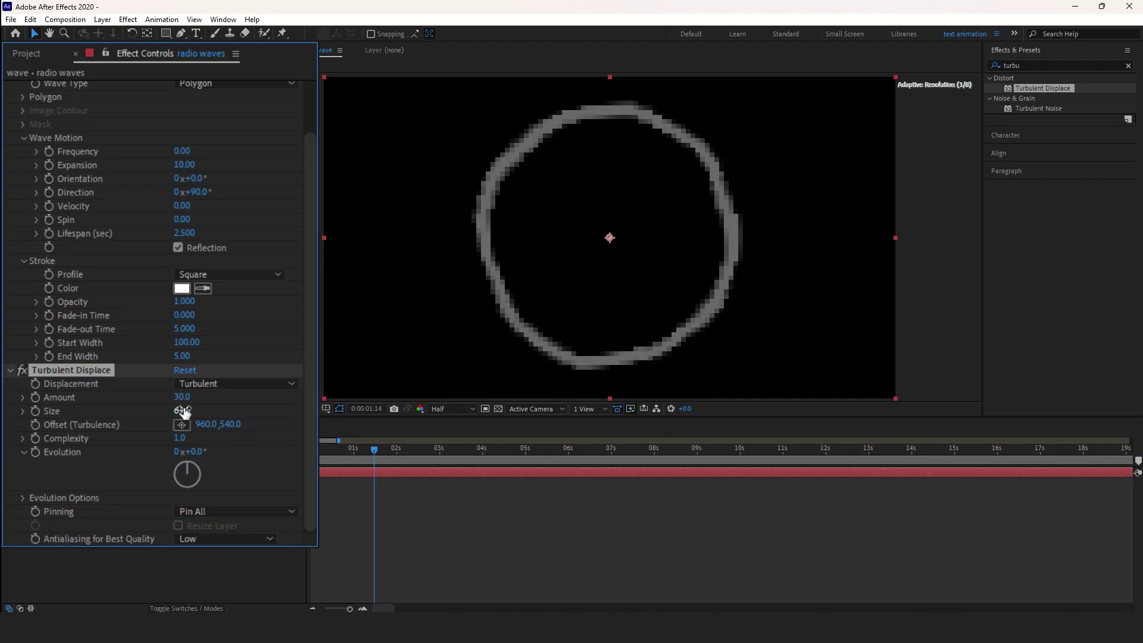
key("space")
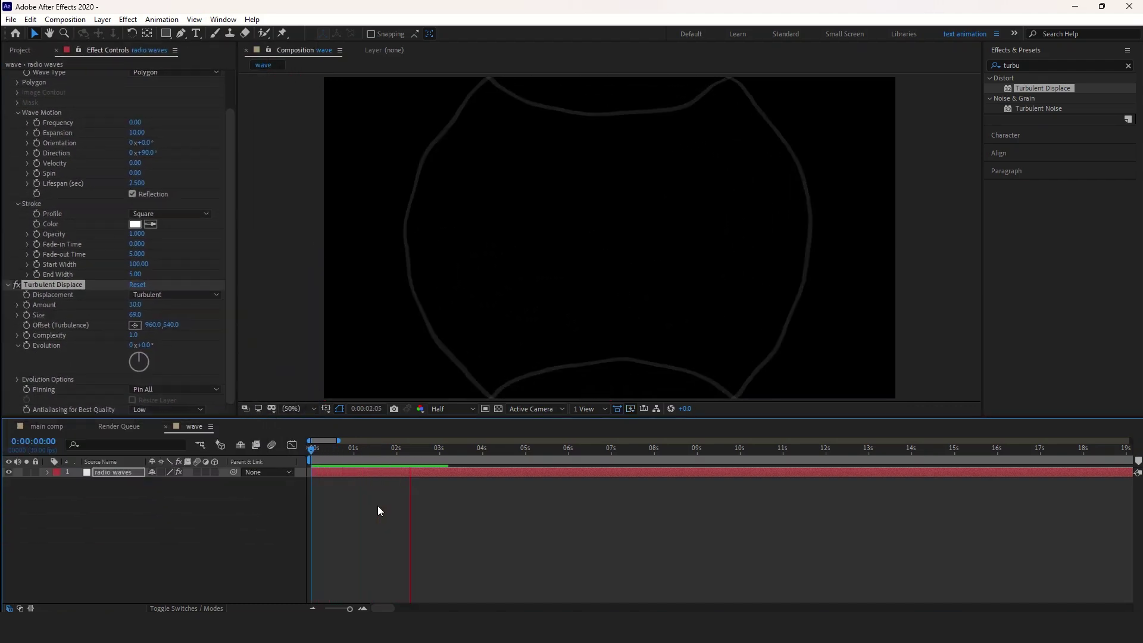
key("space")
left_click(376, 461)
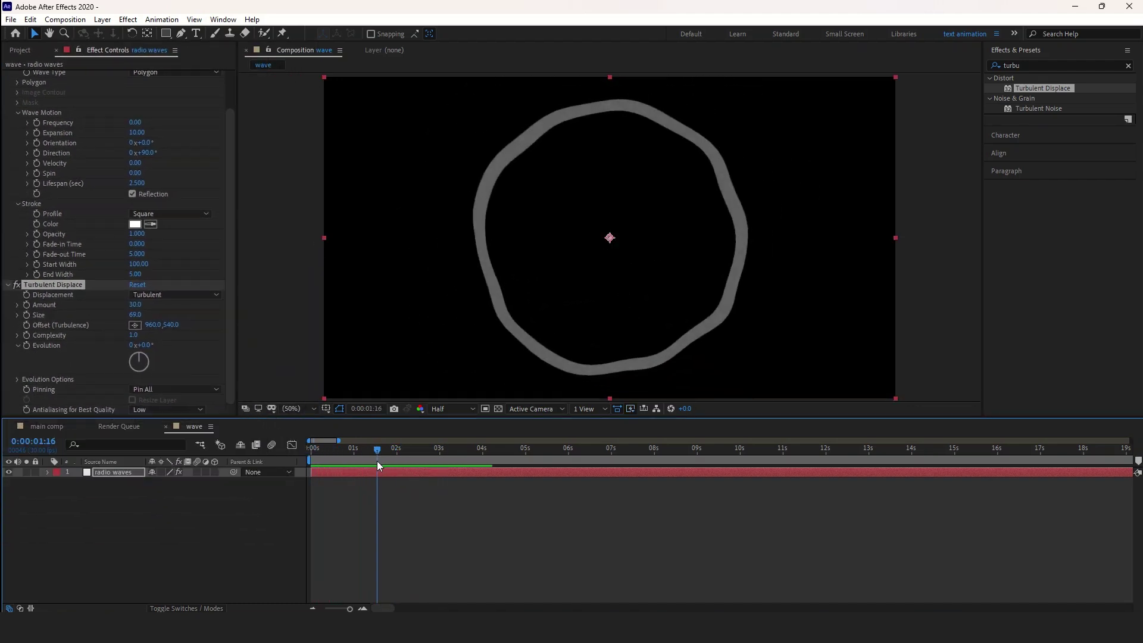
Collapse the existing effects, find Fast Box Blur and apply it to the radio waves layer.
left_click(8, 285)
left_click(7, 75)
left_click(1016, 66)
type("fast")
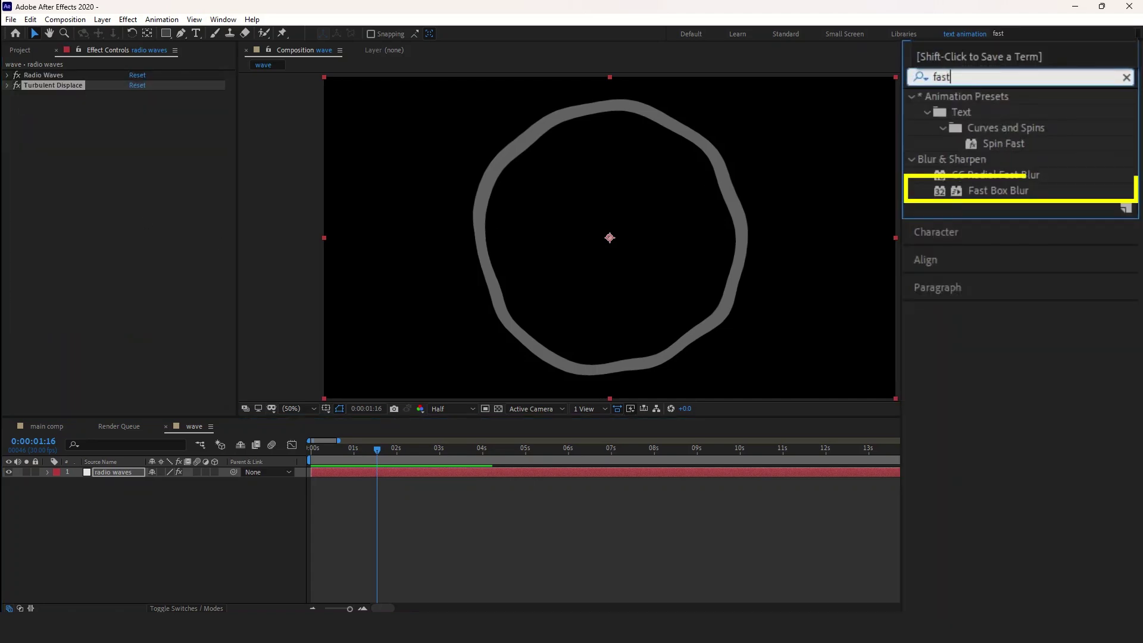
left_click_drag(1045, 138, 857, 283)
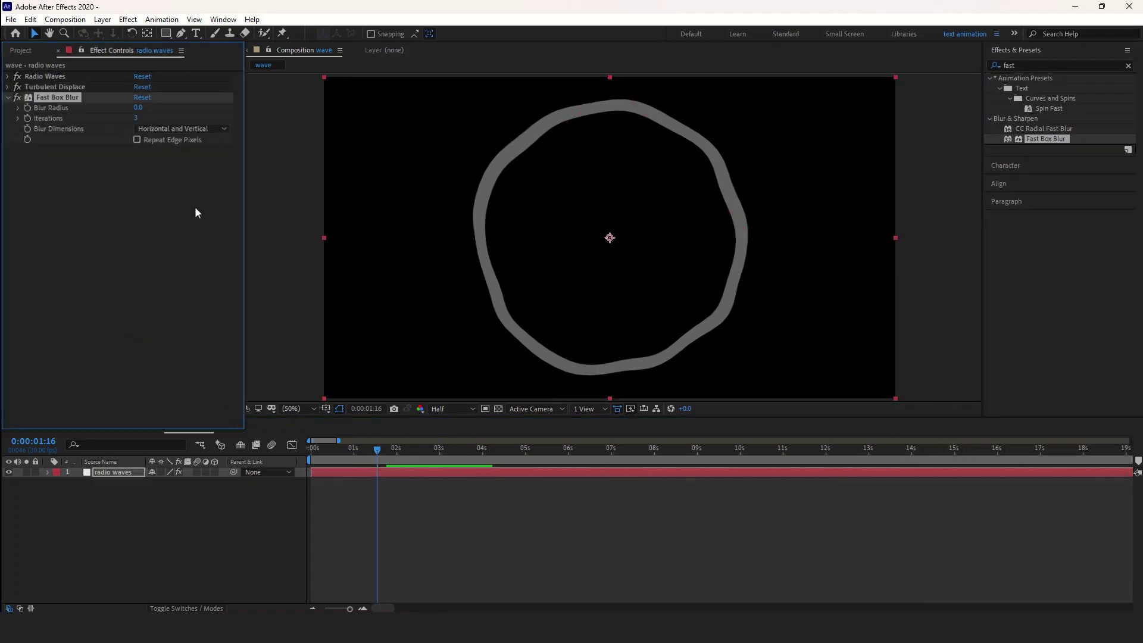
Set the Fast Box Blur radius to 25 and preview the softened ring from the start.
left_click_drag(139, 107, 157, 110)
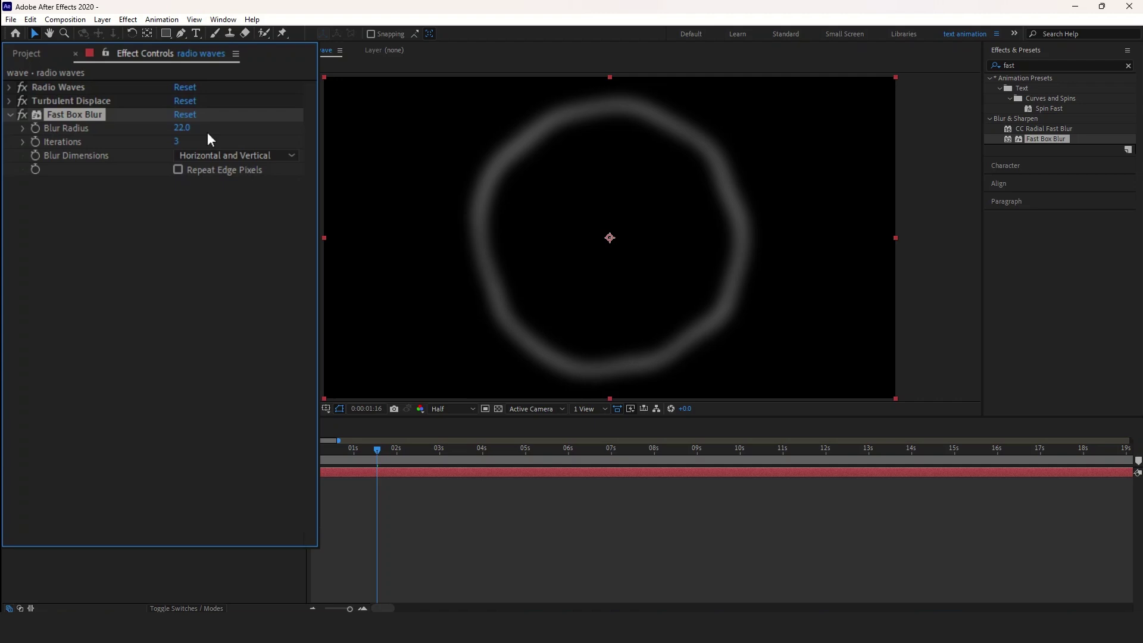
left_click(182, 127)
type("25")
key("Return")
left_click_drag(391, 451, 325, 461)
key("space")
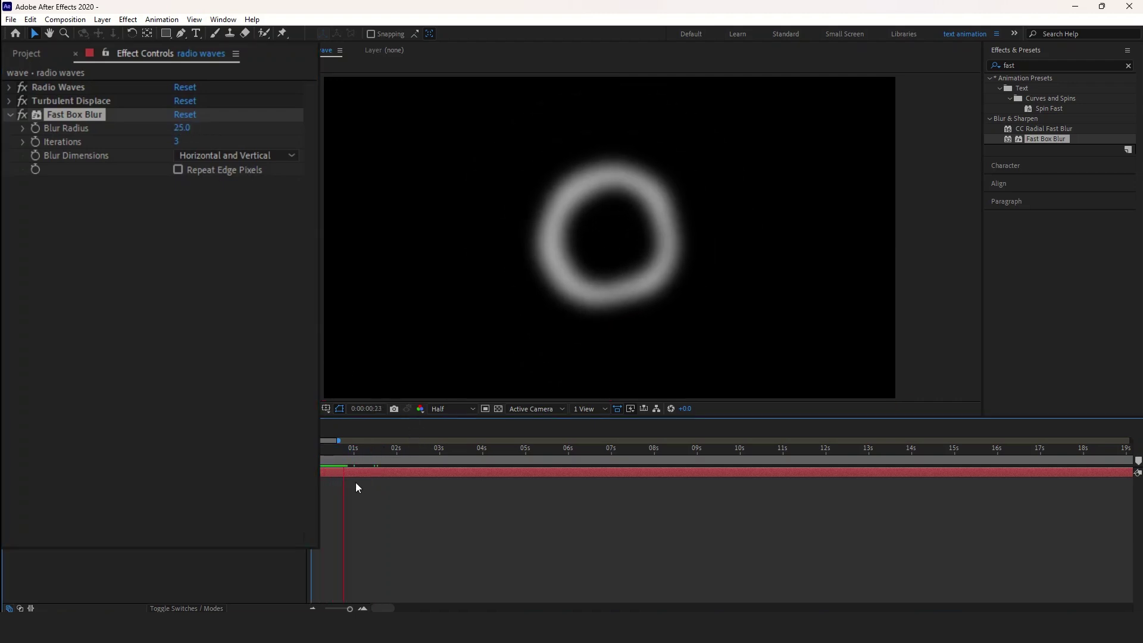
key("space")
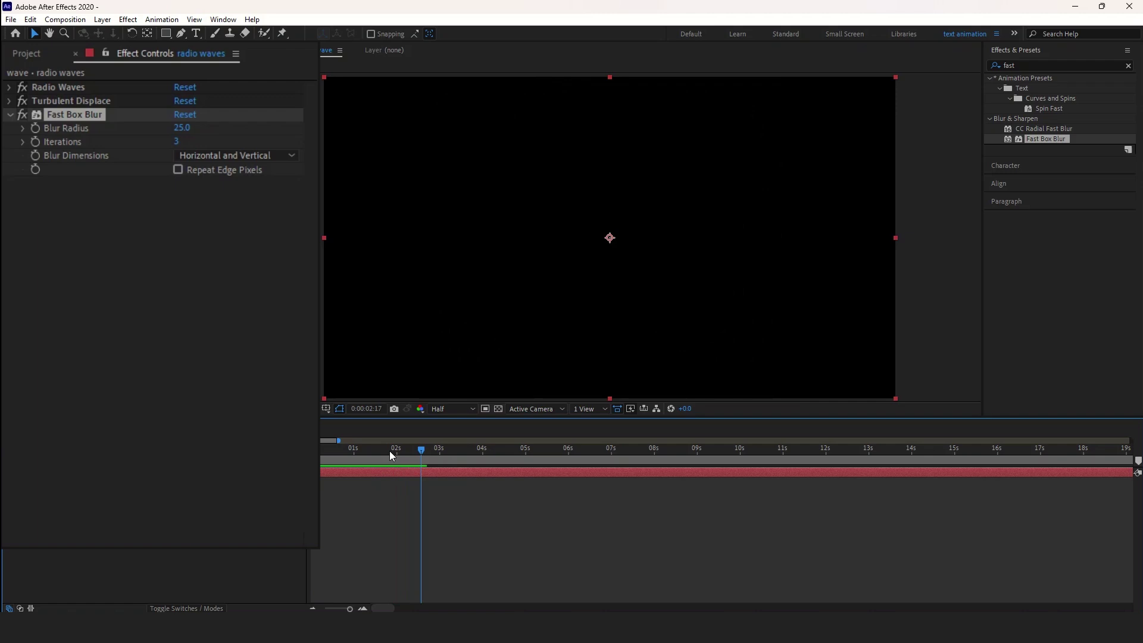
Set the Radio Waves lifespan to 3.1 seconds and preview how the ring fades out.
left_click_drag(391, 455, 403, 463)
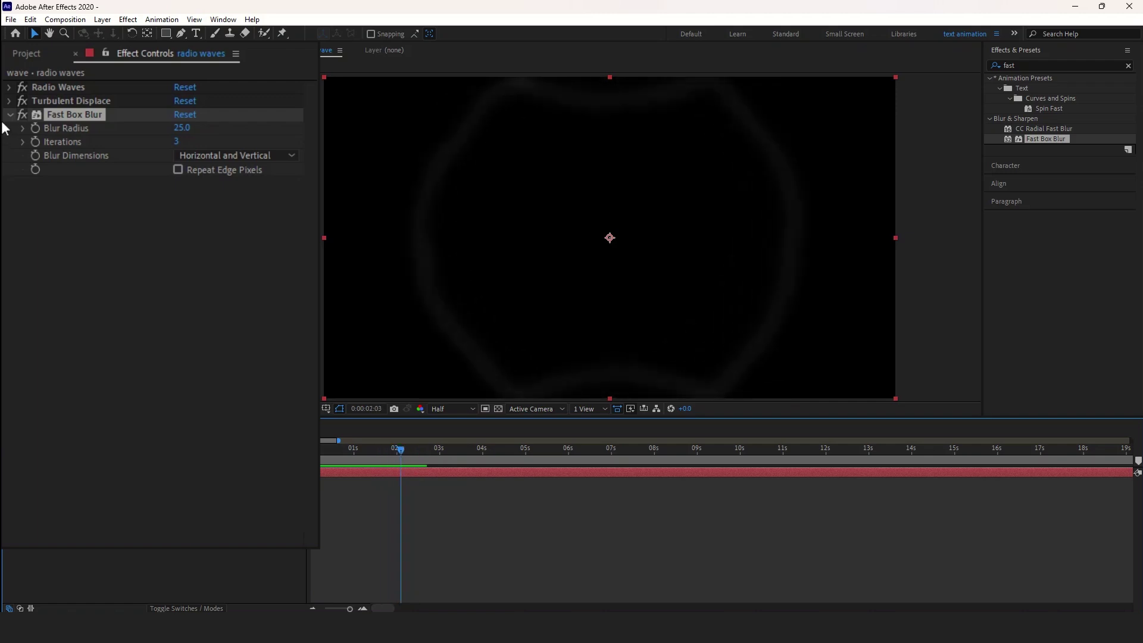
left_click(10, 88)
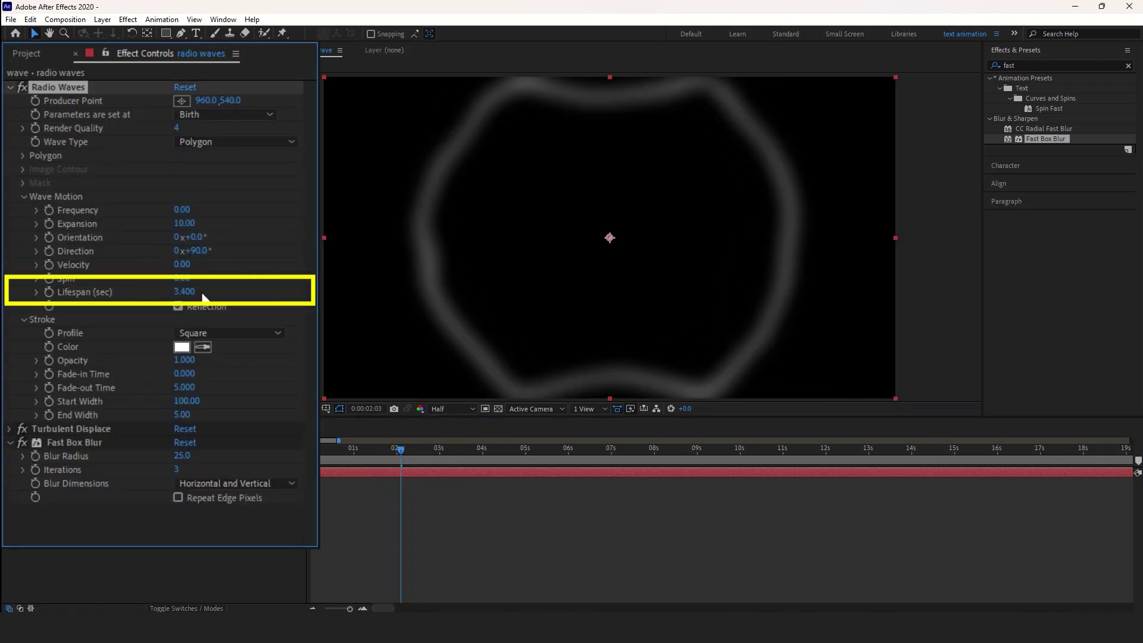
key("space")
key("space")
left_click_drag(193, 292, 191, 292)
left_click_drag(359, 455, 312, 454)
key("space")
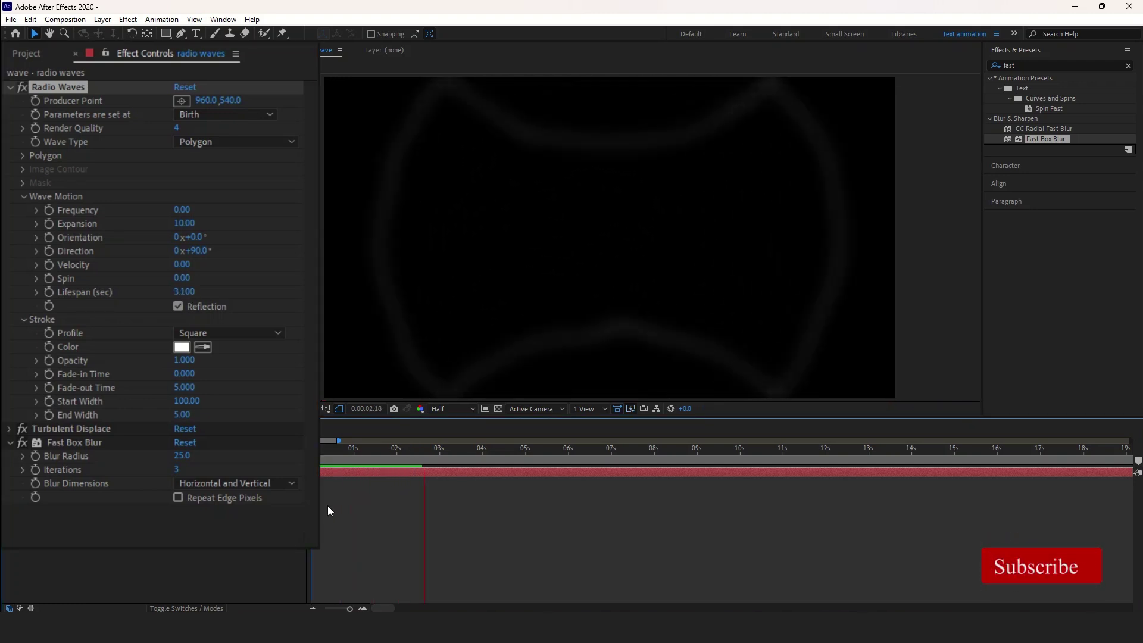
key("space")
key("space")
At 0:00:00:08, place the Radio Waves producer point in the lower-left area of the frame at 384, 774.
left_click_drag(401, 453, 323, 456)
left_click(184, 102)
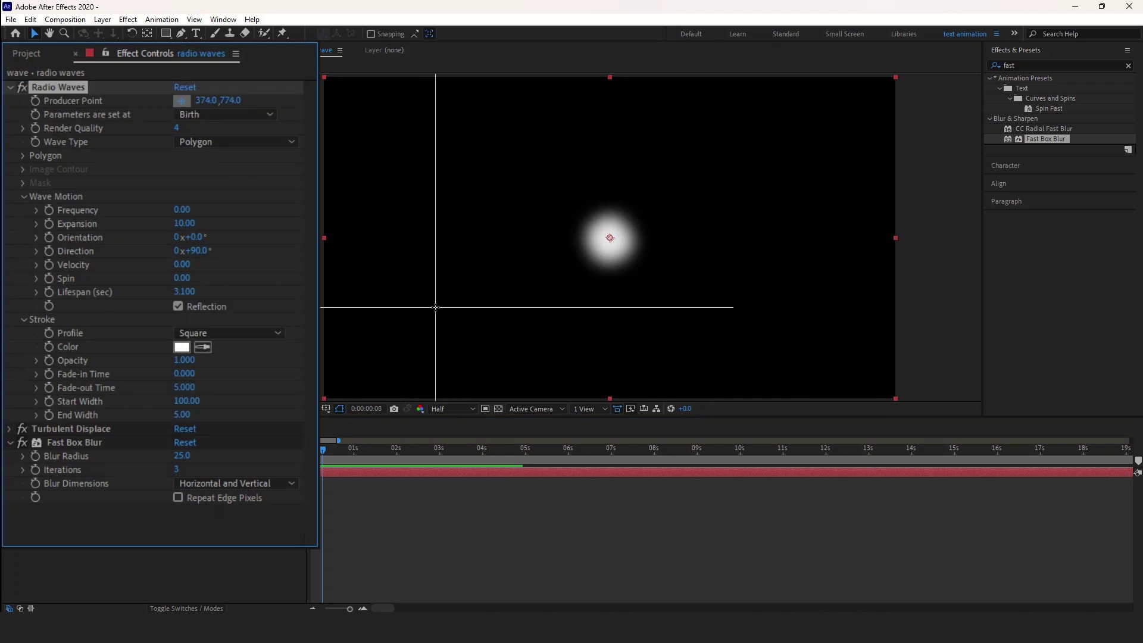
left_click(438, 308)
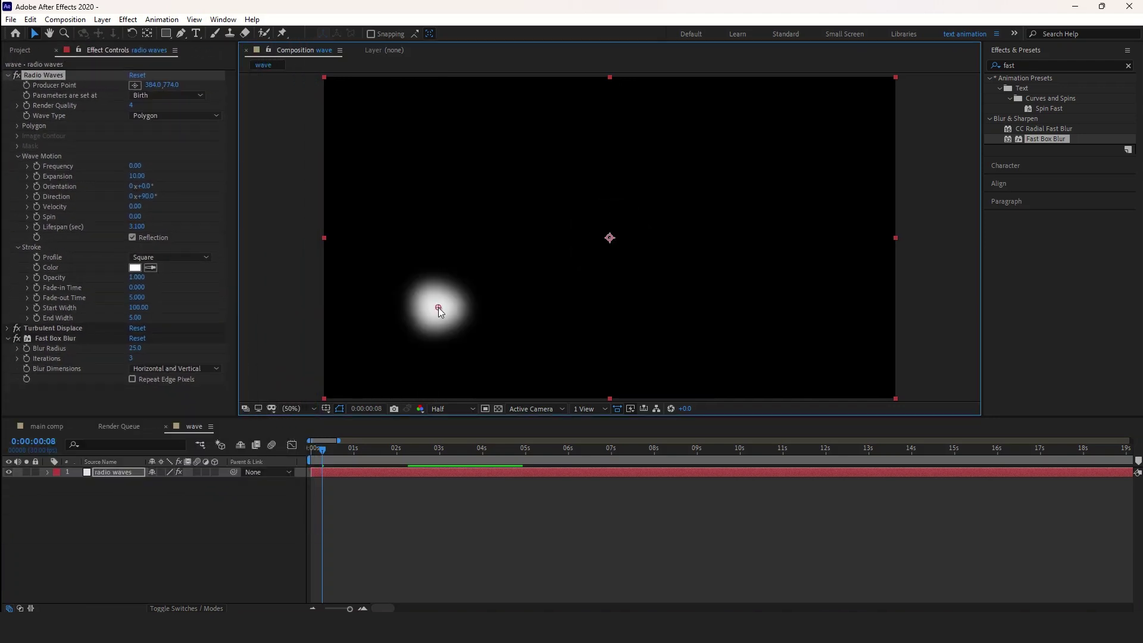
Duplicate the radio waves layer and name the copy "radio waves 2".
left_click(128, 471)
key("ctrl+d")
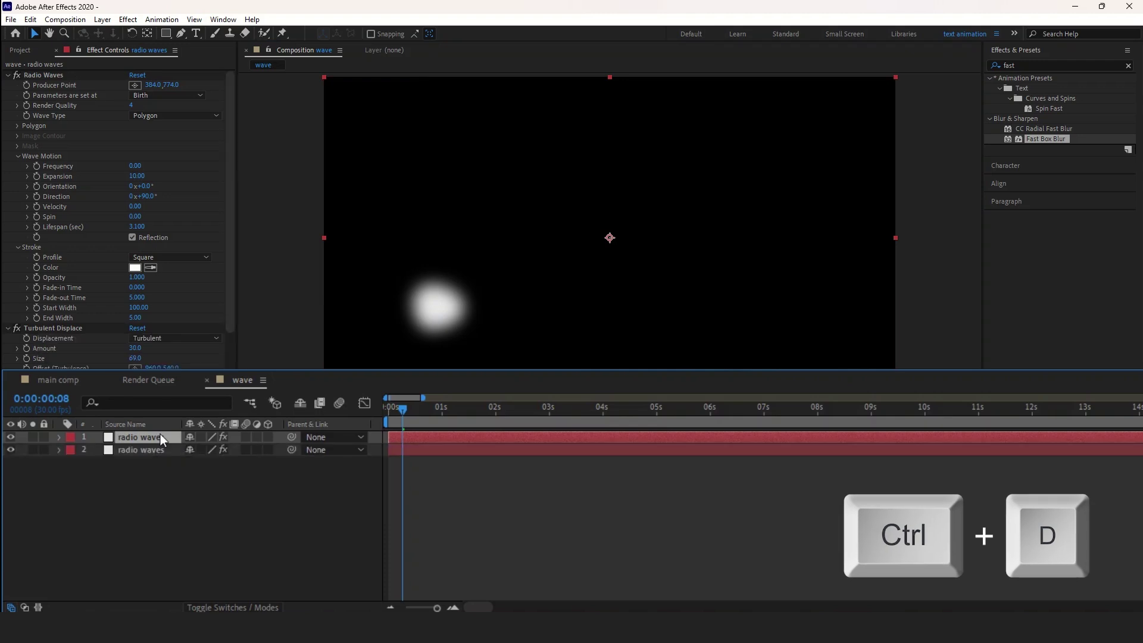
key("Return")
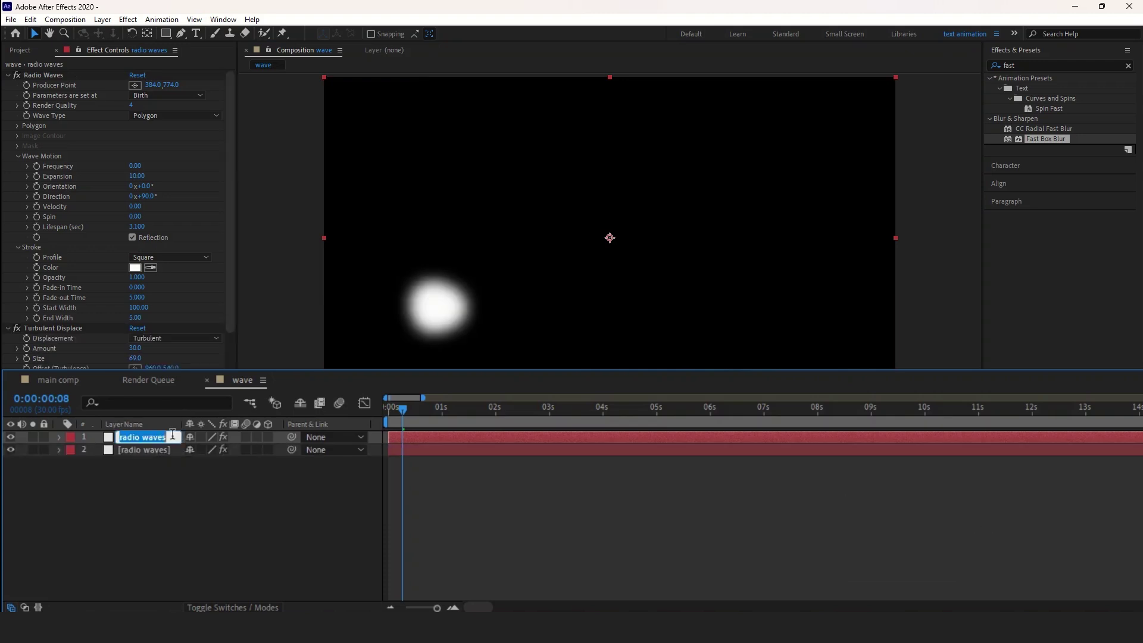
left_click(173, 451)
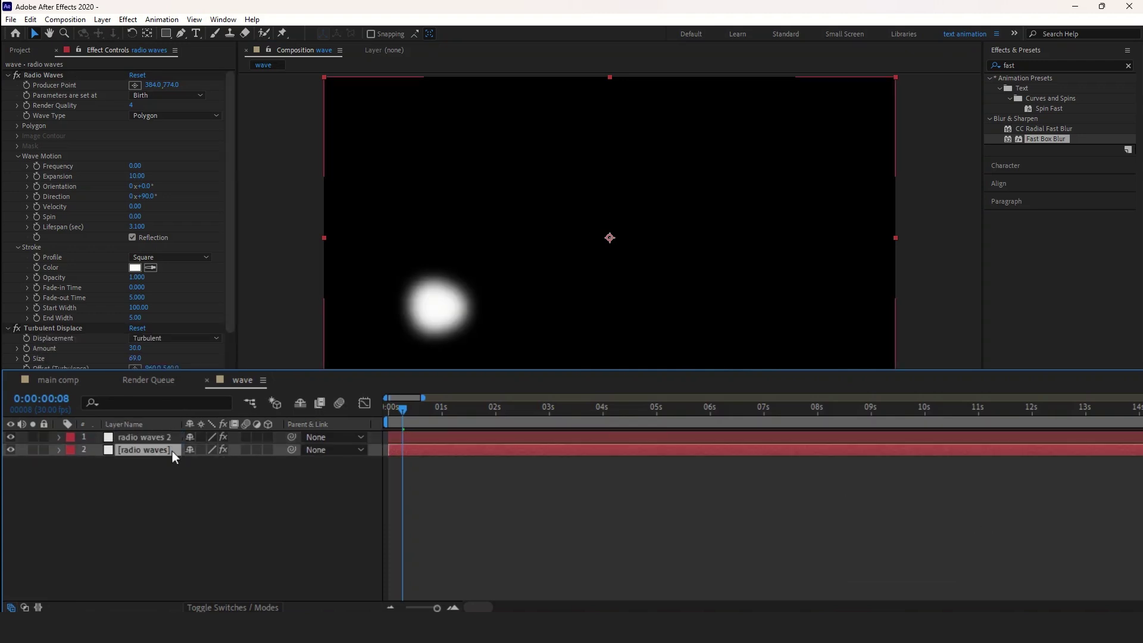
Place the producer point of radio waves 2 in the upper-right area of the frame at 1496, 284.
left_click(172, 439)
left_click(134, 84)
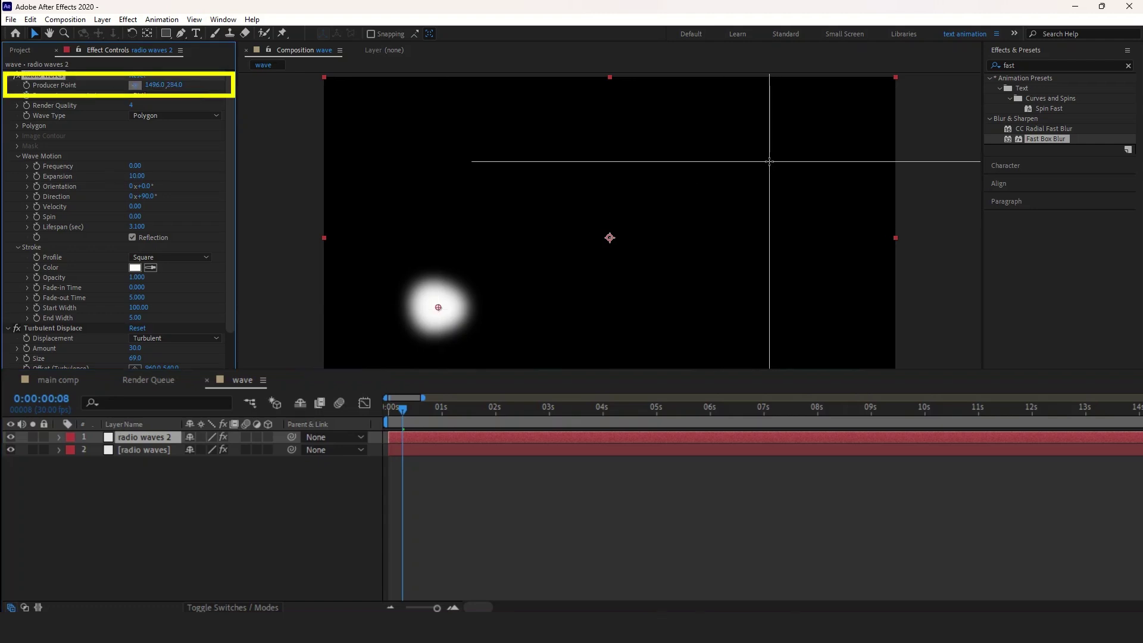
left_click(769, 161)
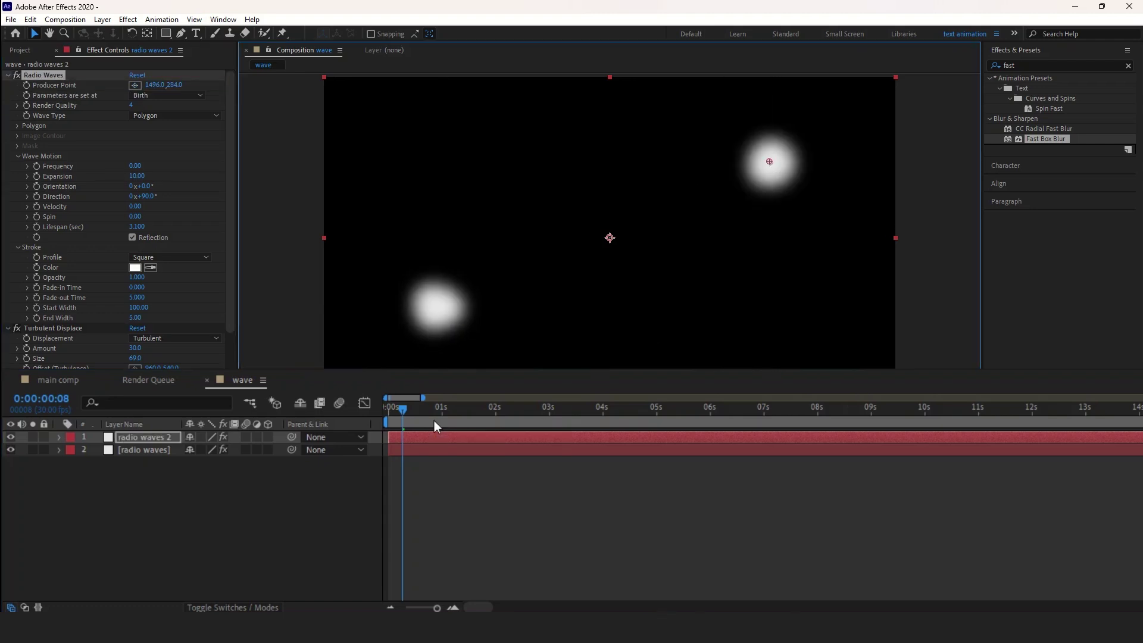
Shift the radio waves 2 layer to start at 2 seconds and preview both waves in sequence.
left_click_drag(423, 439, 512, 448)
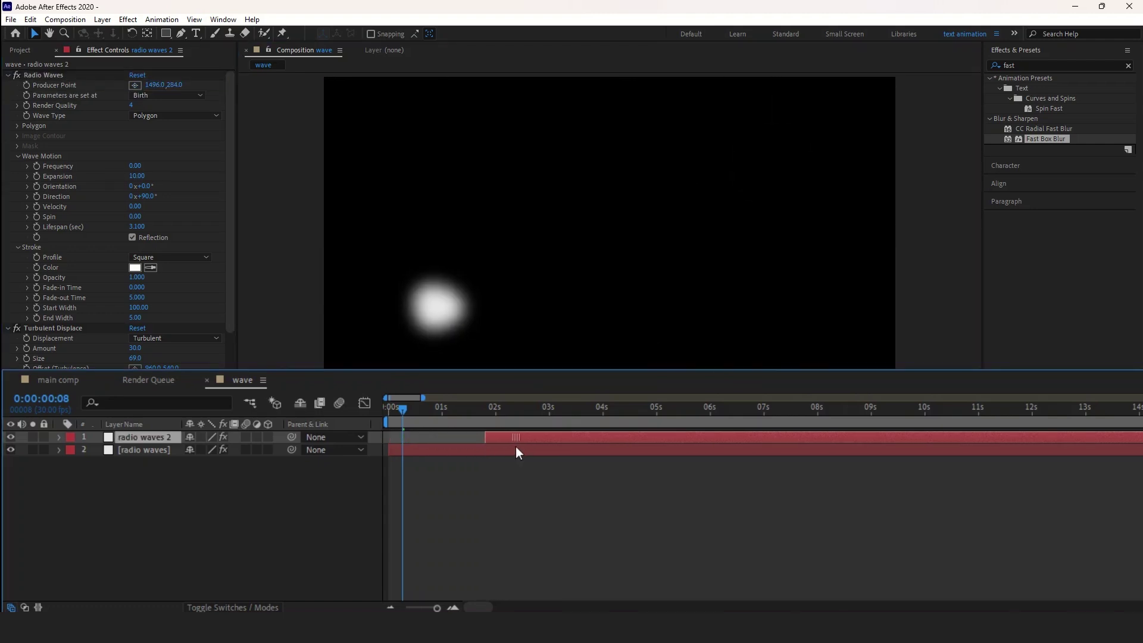
key("space")
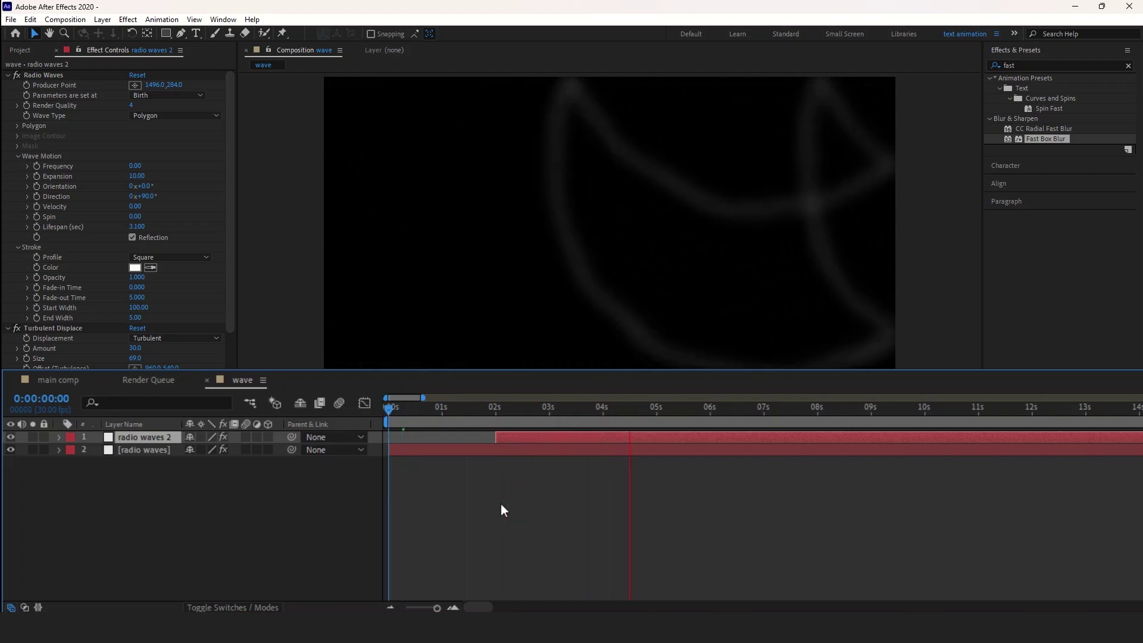
key("space")
left_click_drag(533, 408, 418, 429)
left_click(424, 449)
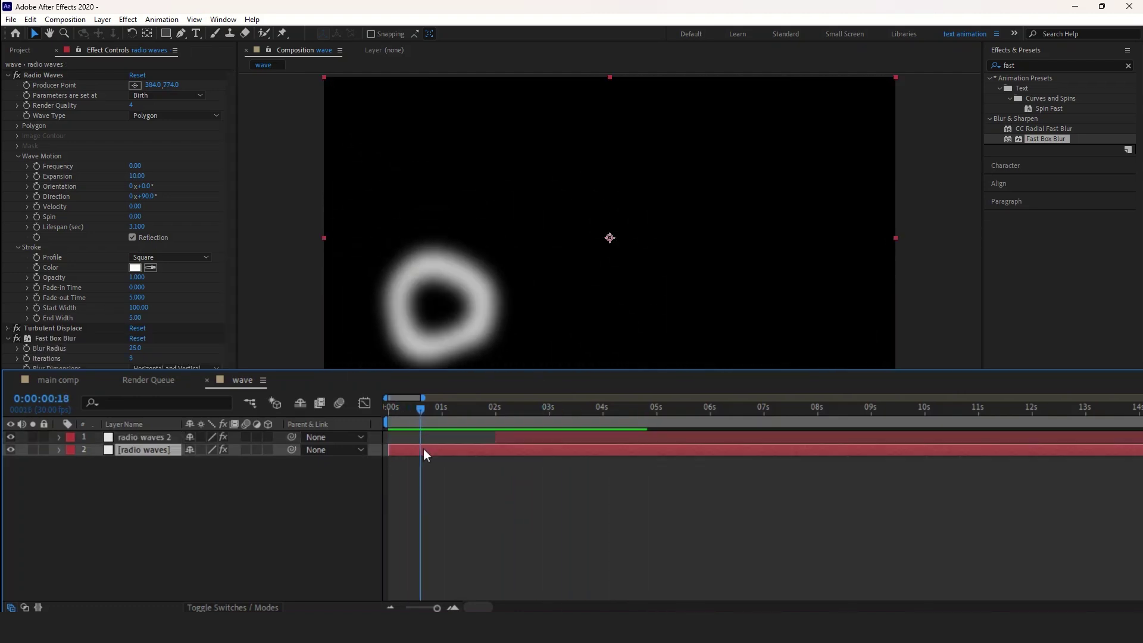
Duplicate the radio waves layer, shift the copy to start at 1 second, and preview the two overlapping waves.
key("ctrl+d")
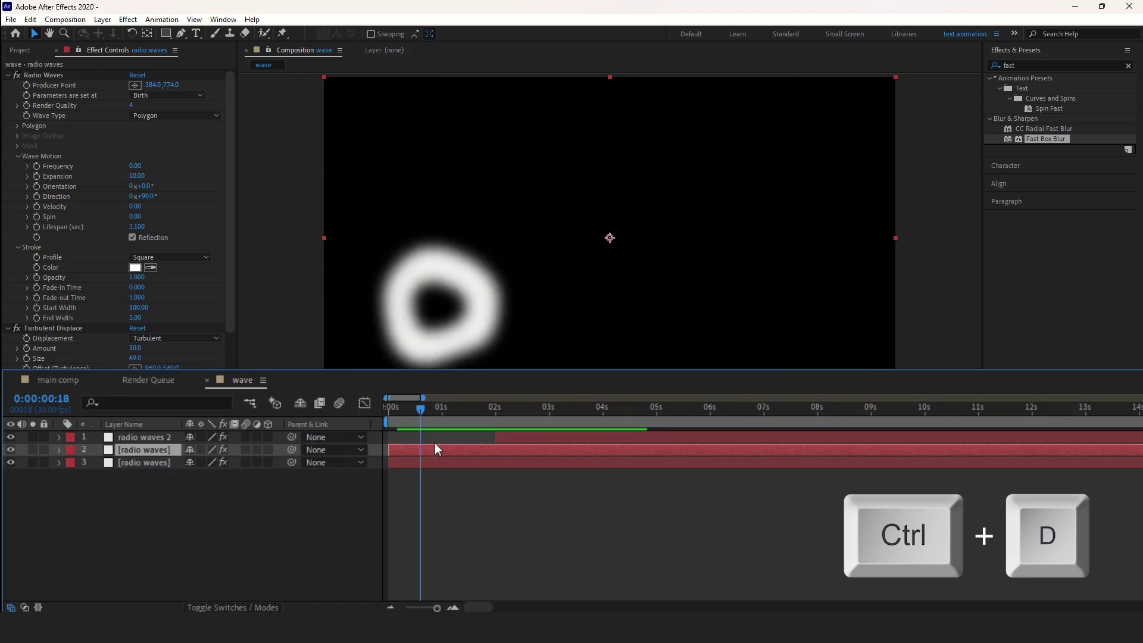
left_click_drag(434, 449, 489, 455)
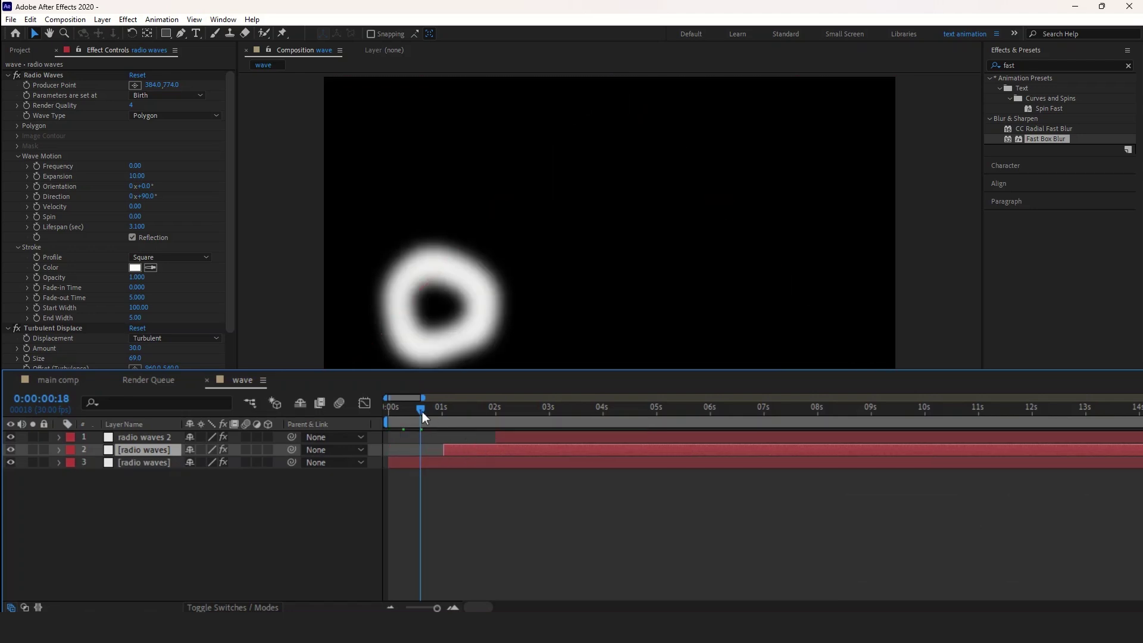
left_click_drag(422, 412, 441, 425)
key("space")
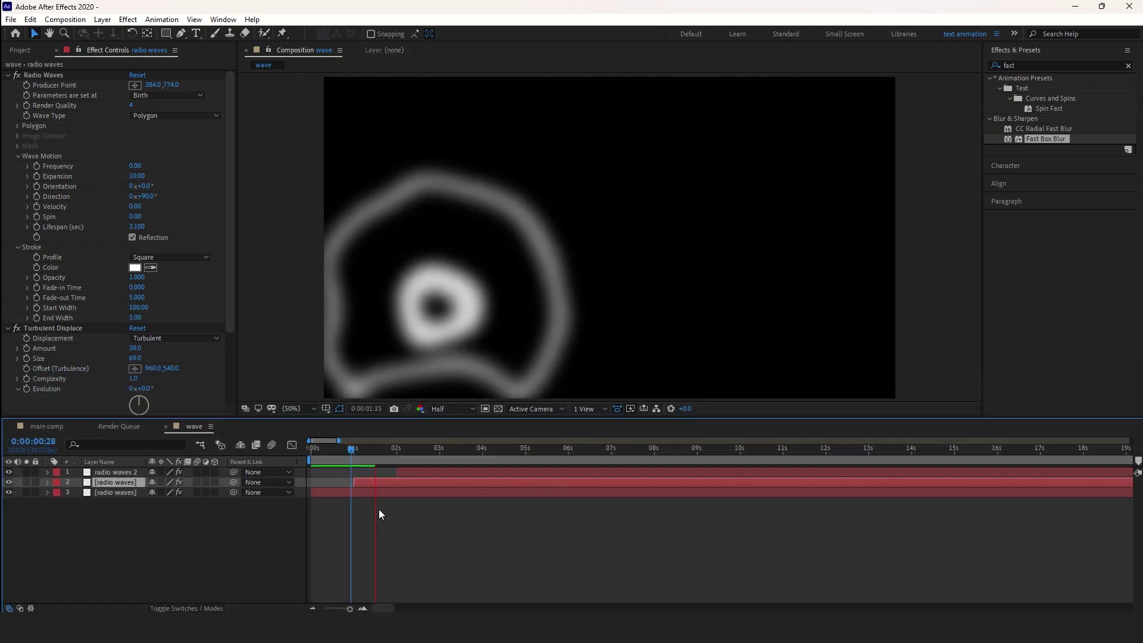
Set the Radio Waves lifespan of the copy starting at 1 second to 1.200 and preview the result.
left_click_drag(354, 453, 375, 460)
left_click_drag(374, 459, 377, 460)
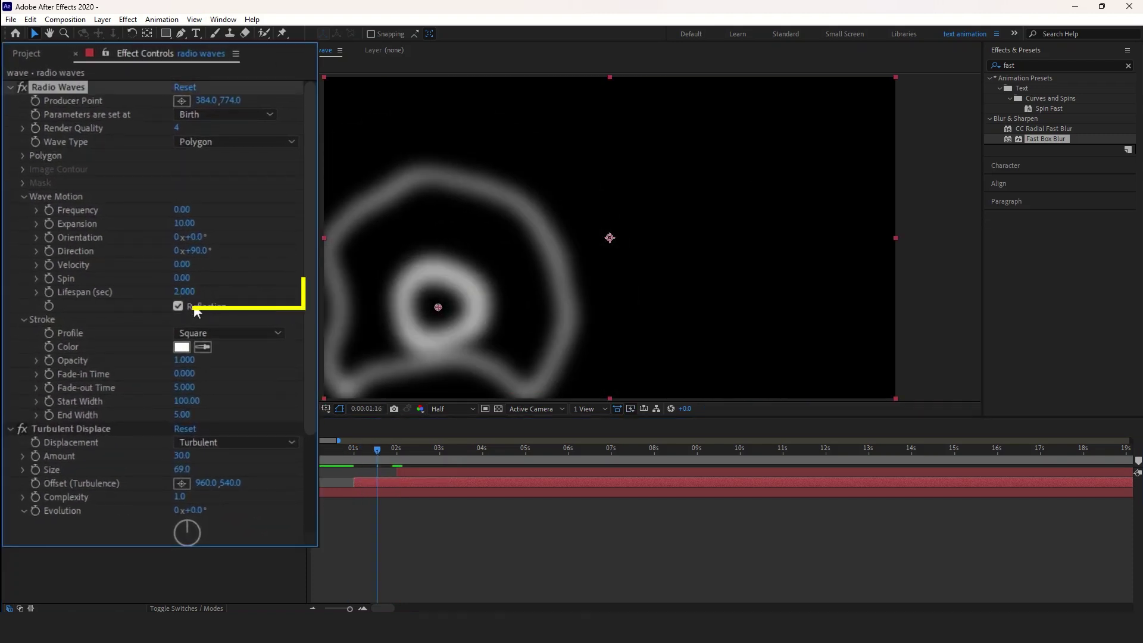
left_click_drag(190, 292, 175, 291)
mouse_move(377, 450)
left_mouse_down()
mouse_move(352, 460)
mouse_move(383, 460)
left_mouse_up()
left_click_drag(184, 292, 184, 301)
left_click_drag(383, 450, 352, 453)
key("space")
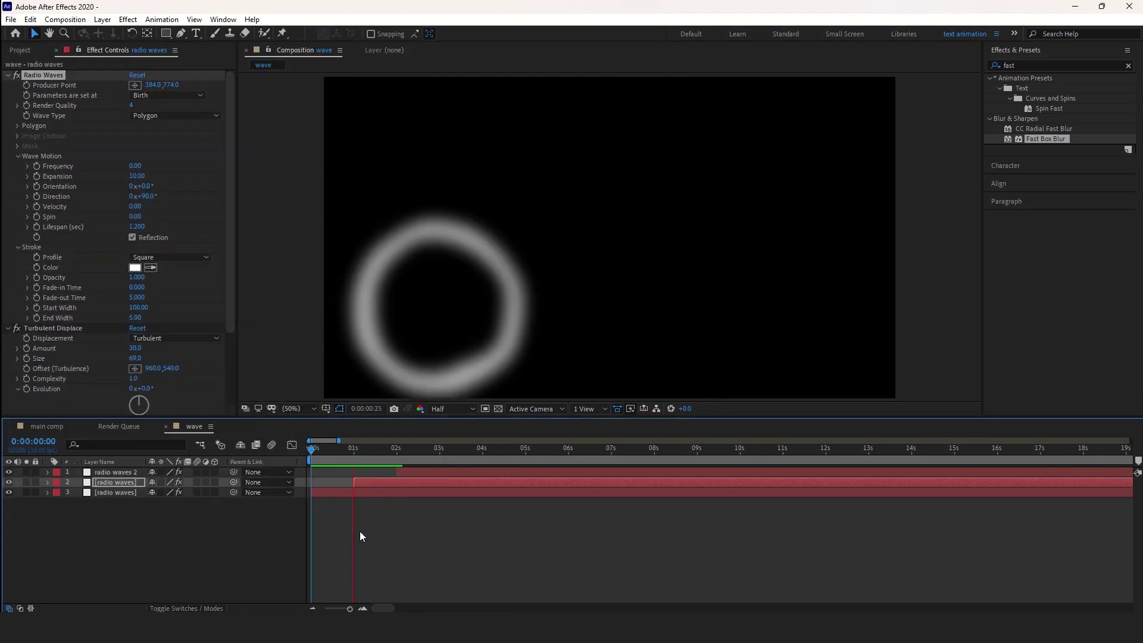
Duplicate the radio waves layer starting at 1 second, move the copy above radio waves 2, and start it at 3 seconds.
left_click(367, 450)
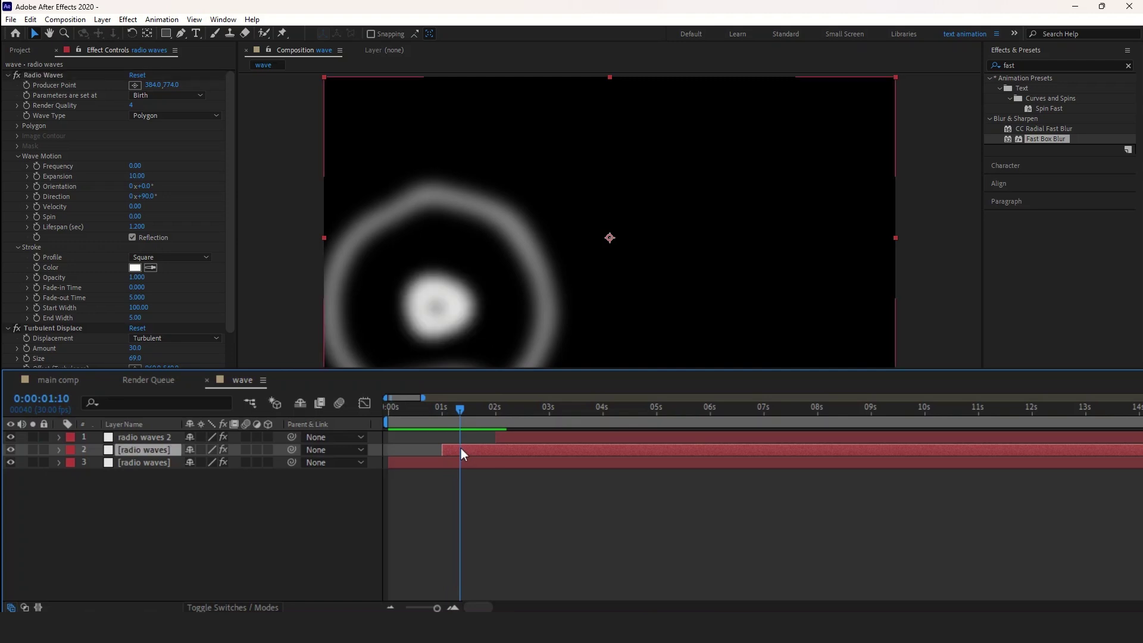
key("ctrl+d")
left_click_drag(174, 442, 174, 433)
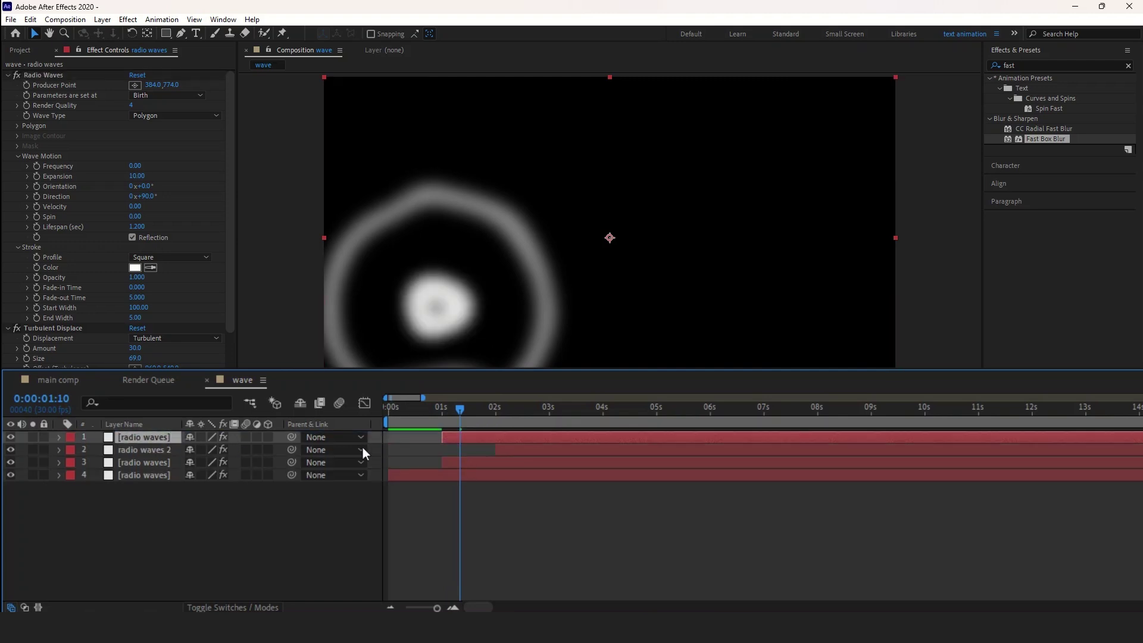
left_click_drag(470, 437, 569, 415)
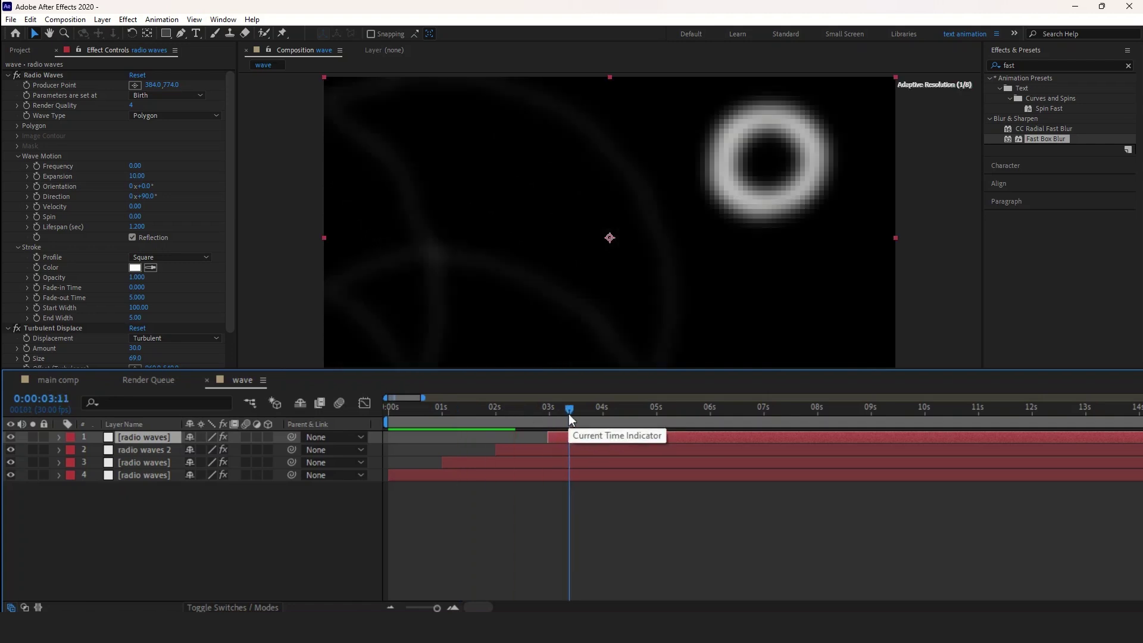
Place the topmost radio waves layer's producer point at 1512, 306 and preview the staggered waves.
key("space")
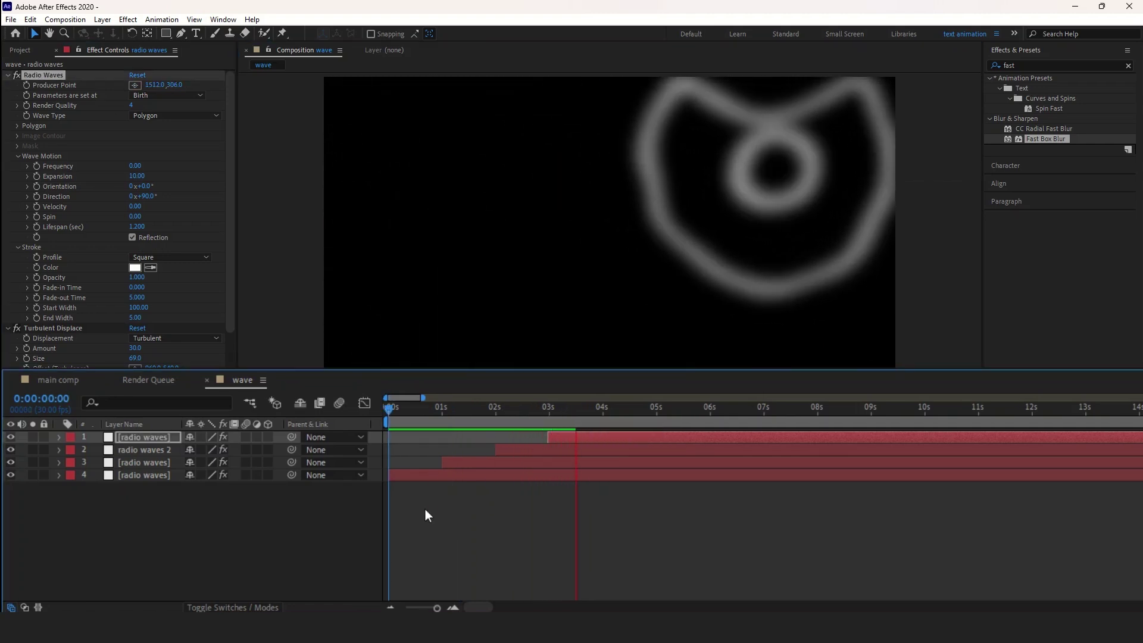
key("space")
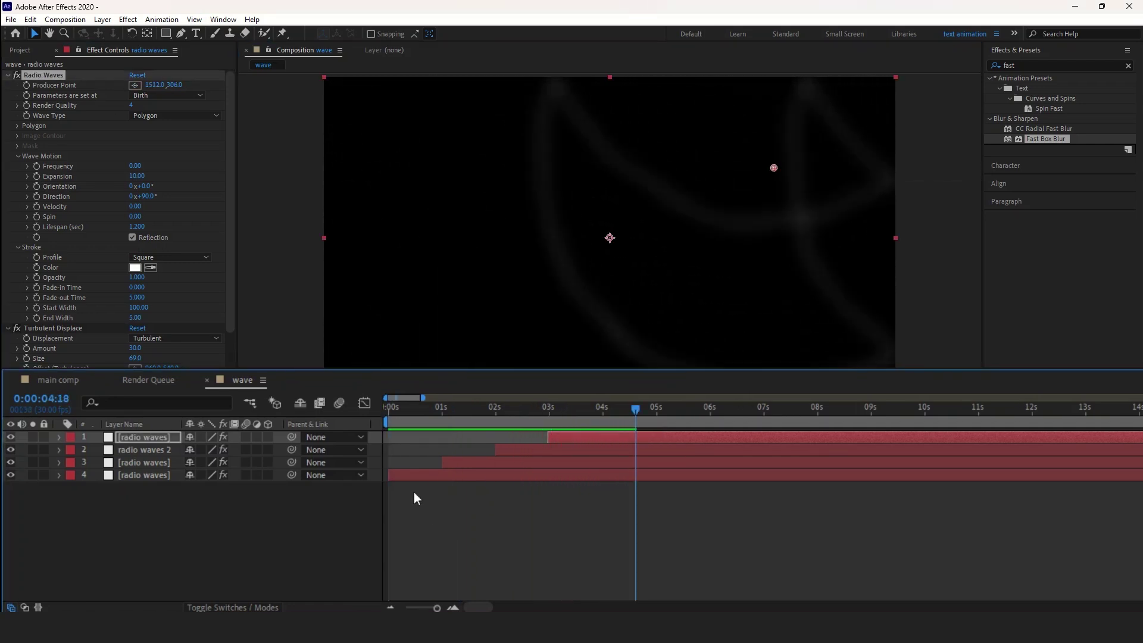
left_click(413, 492)
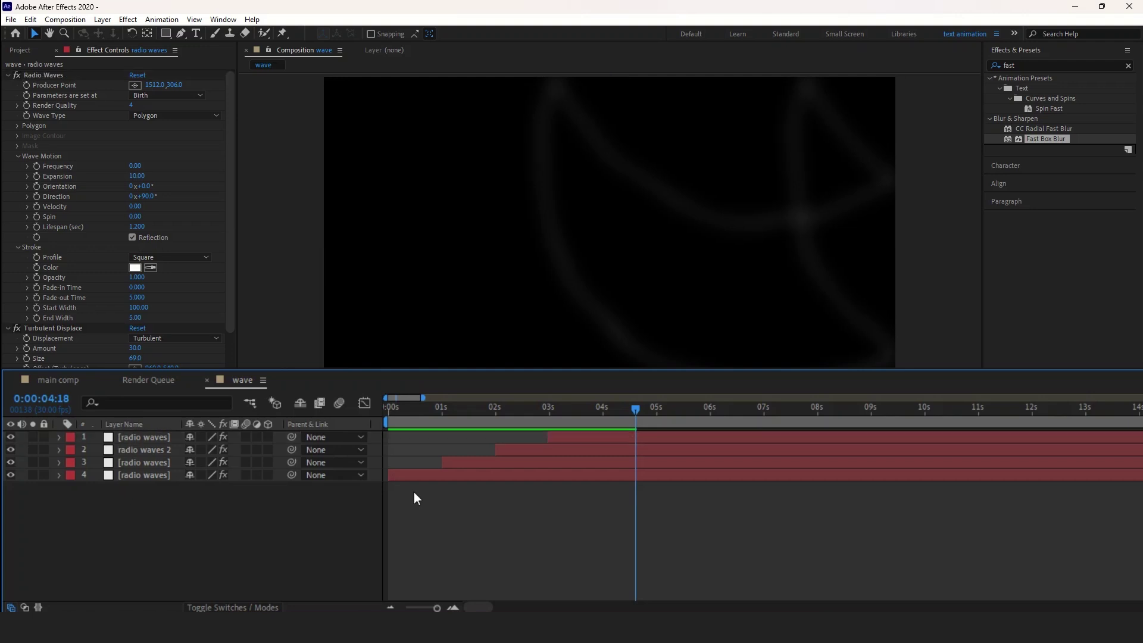
Add the wave composition to the main comp as a layer beneath bg comp.
left_click(79, 379)
left_click(157, 470)
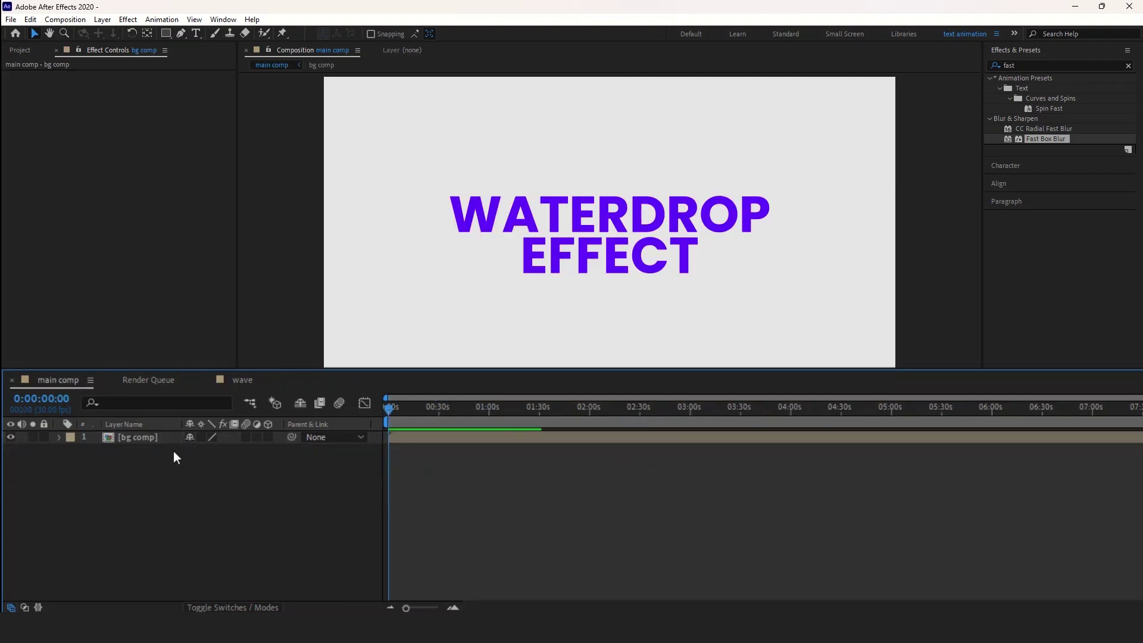
key("ctrl+0")
left_click(56, 188)
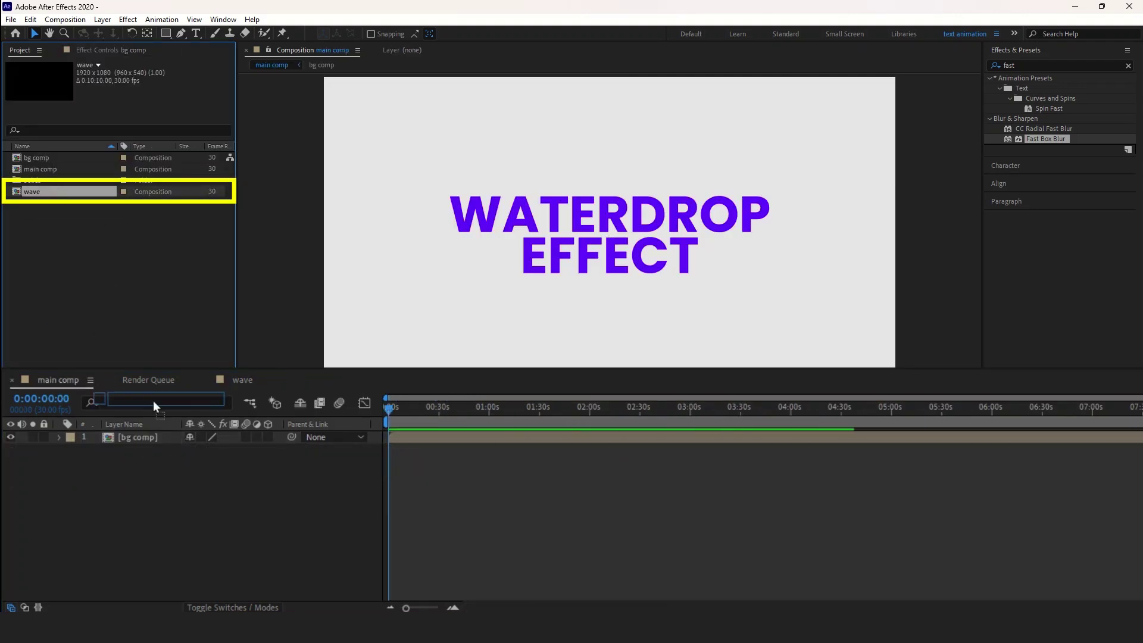
left_click_drag(152, 402, 170, 470)
left_click(174, 484)
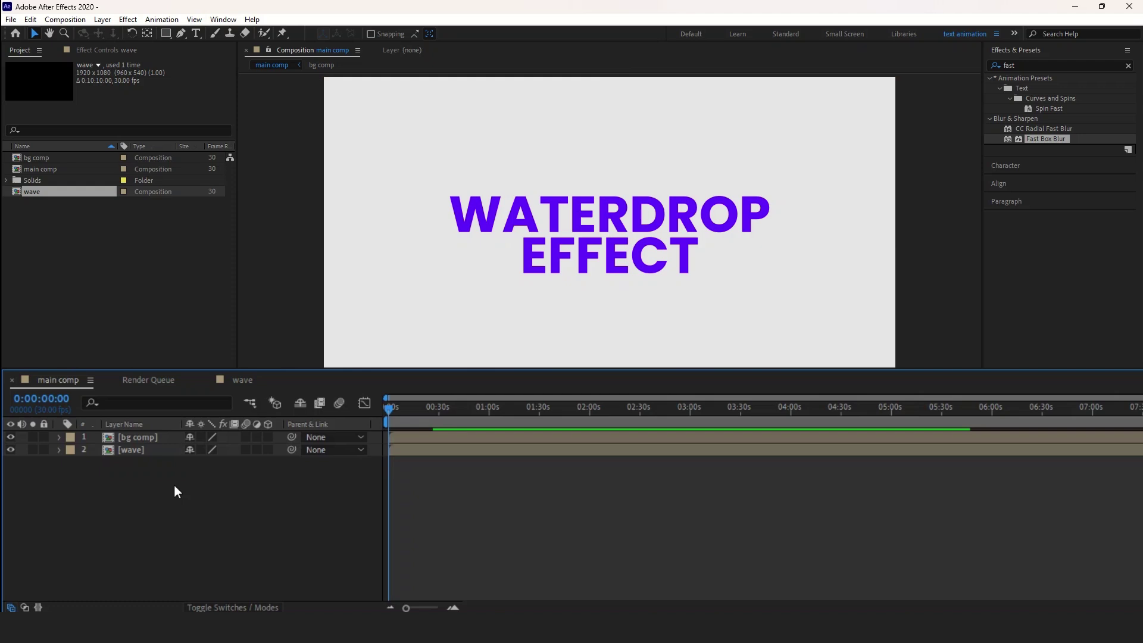
Create a new adjustment layer above bg comp and wave in the main comp.
right_click(176, 489)
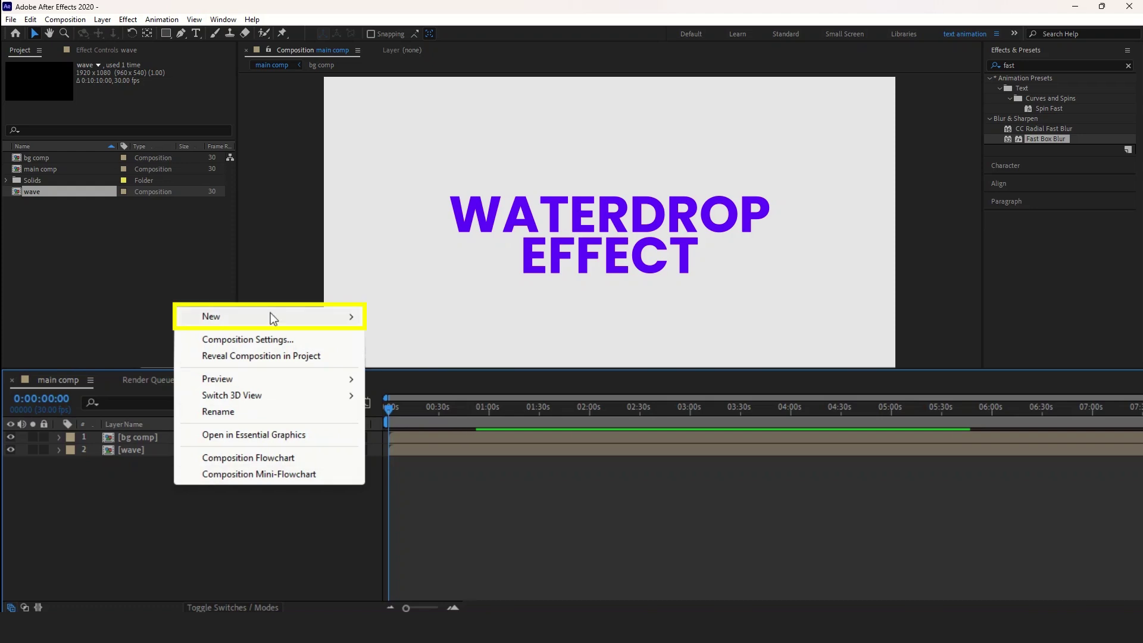
mouse_move(270, 316)
left_click(405, 437)
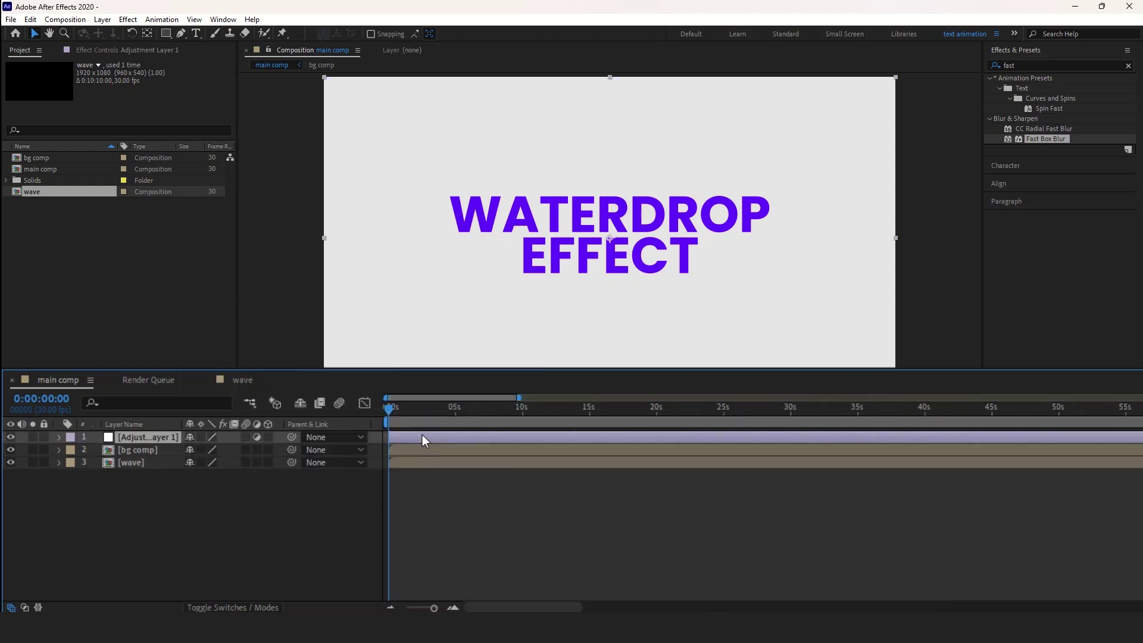
key("=")
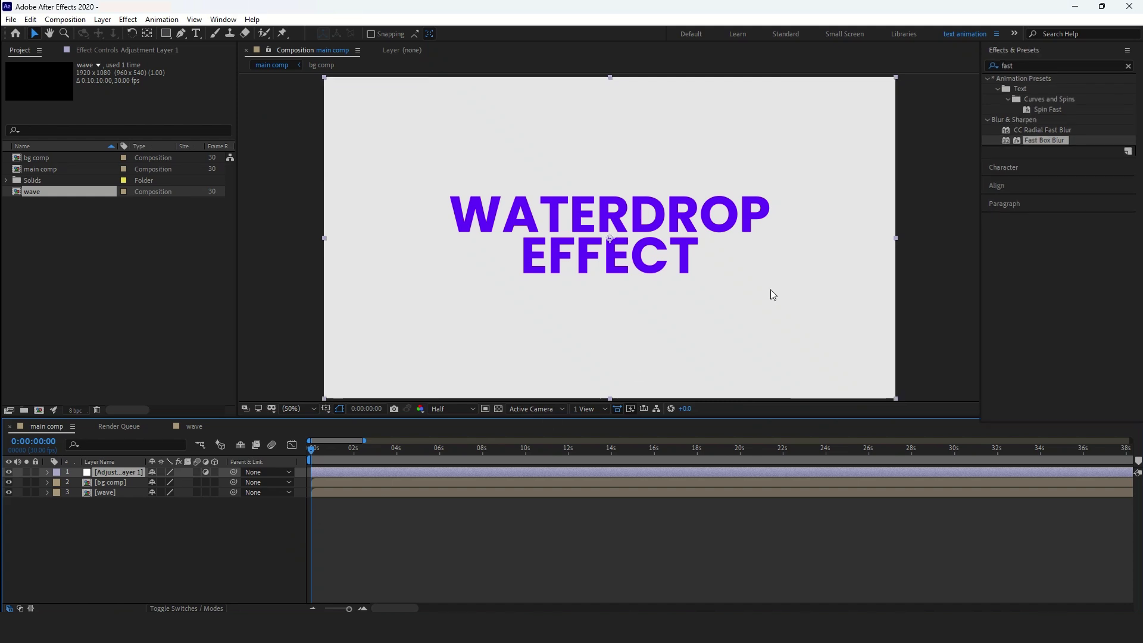
Find the Caustics effect, apply it to the adjustment layer, and preview the composition.
left_click(1059, 65)
type("causti")
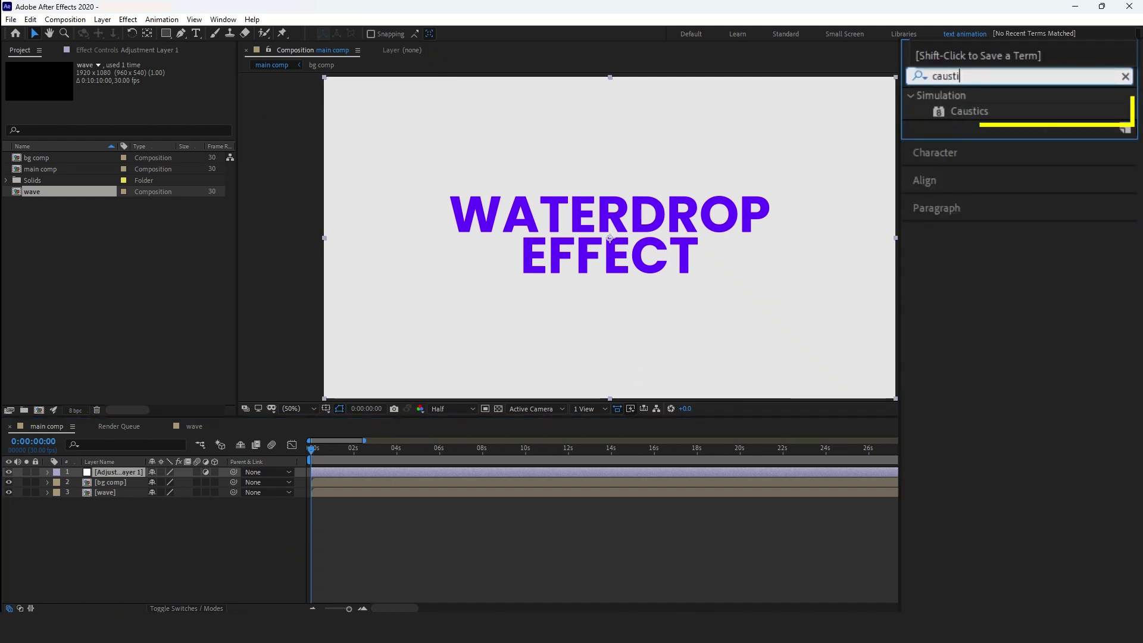
left_click_drag(1027, 88, 376, 472)
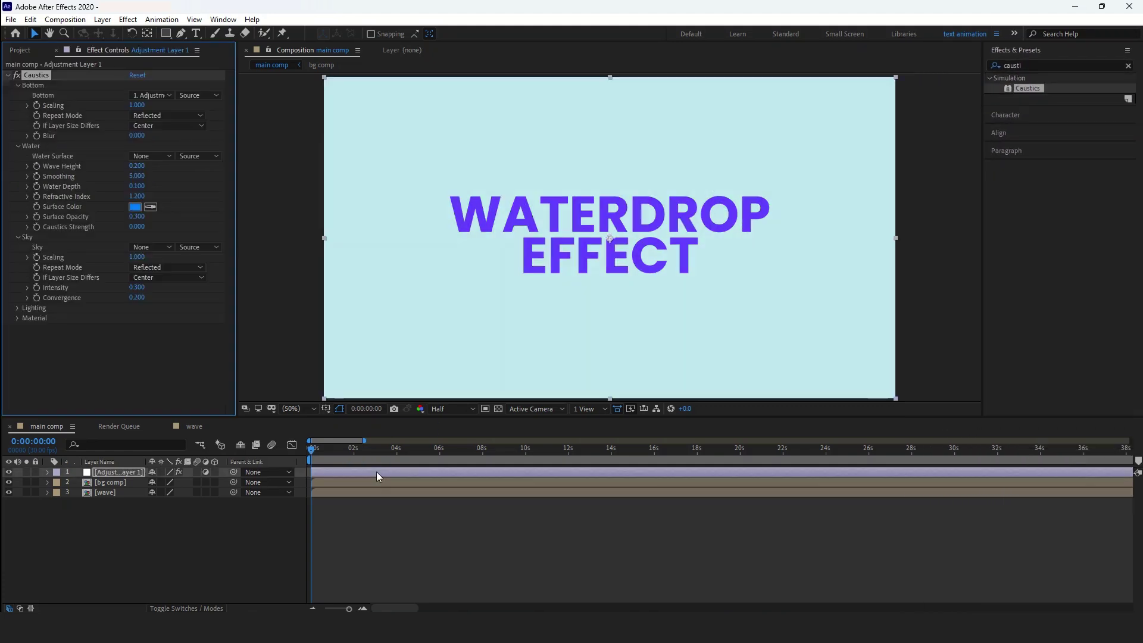
key("space")
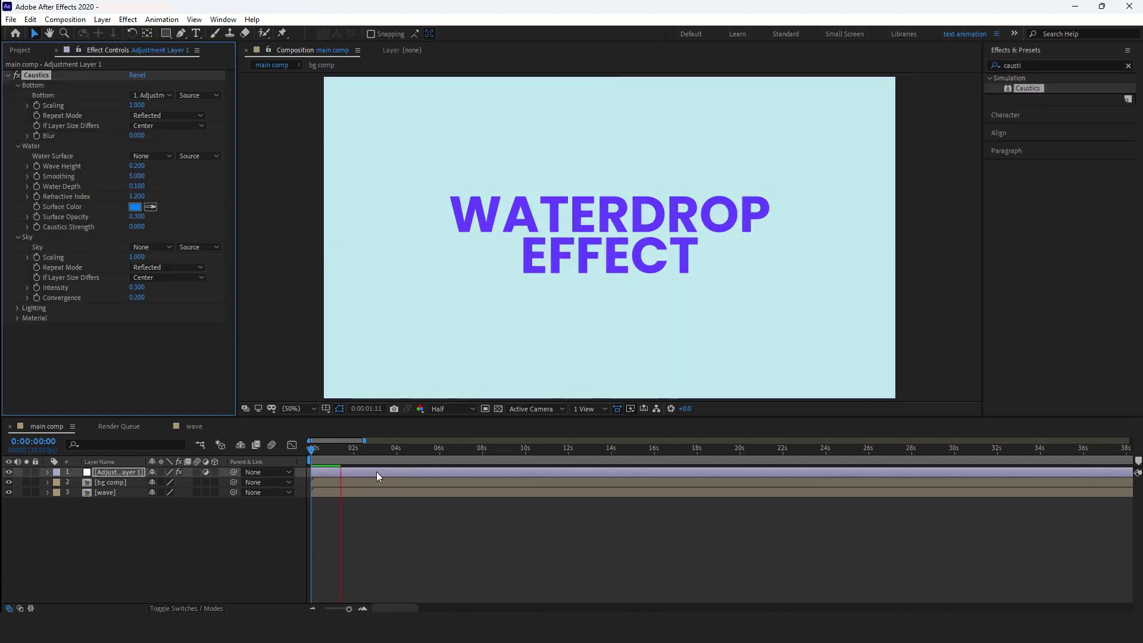
key("space")
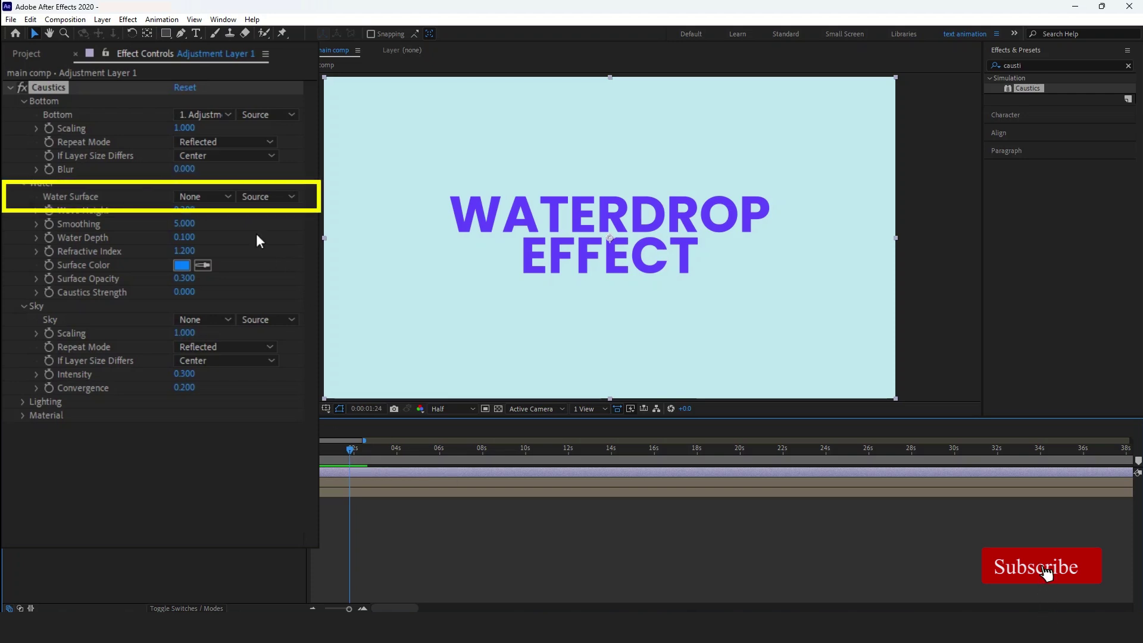
Use the wave layer as the Caustics water surface and set the surface color to white, FFFFFF.
left_click(216, 198)
left_click(229, 274)
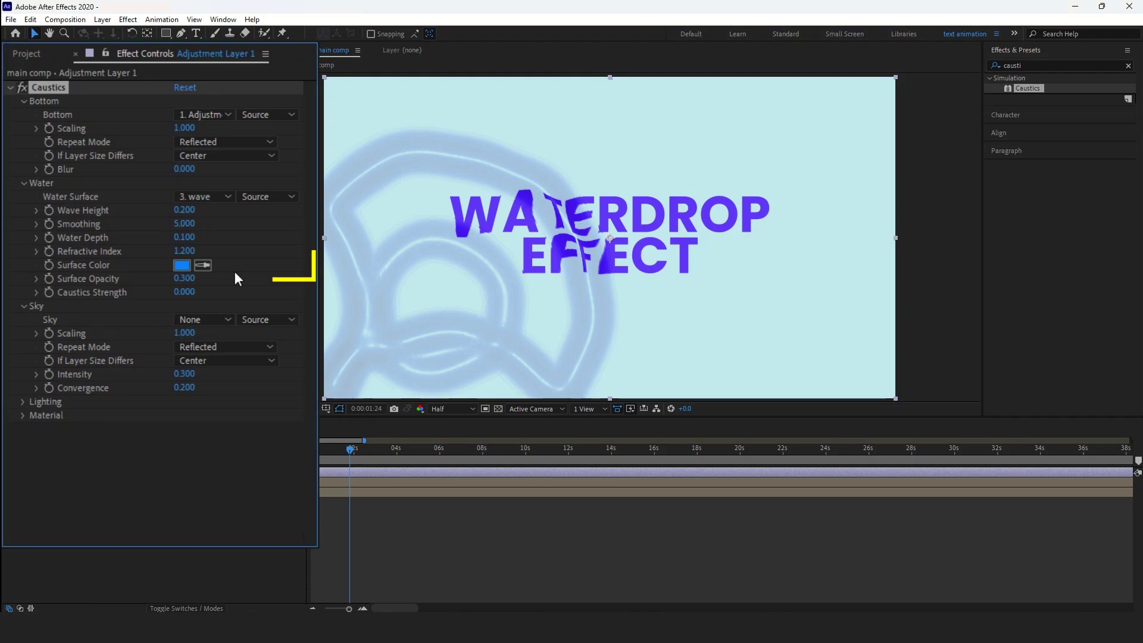
left_click(180, 269)
left_click(174, 286)
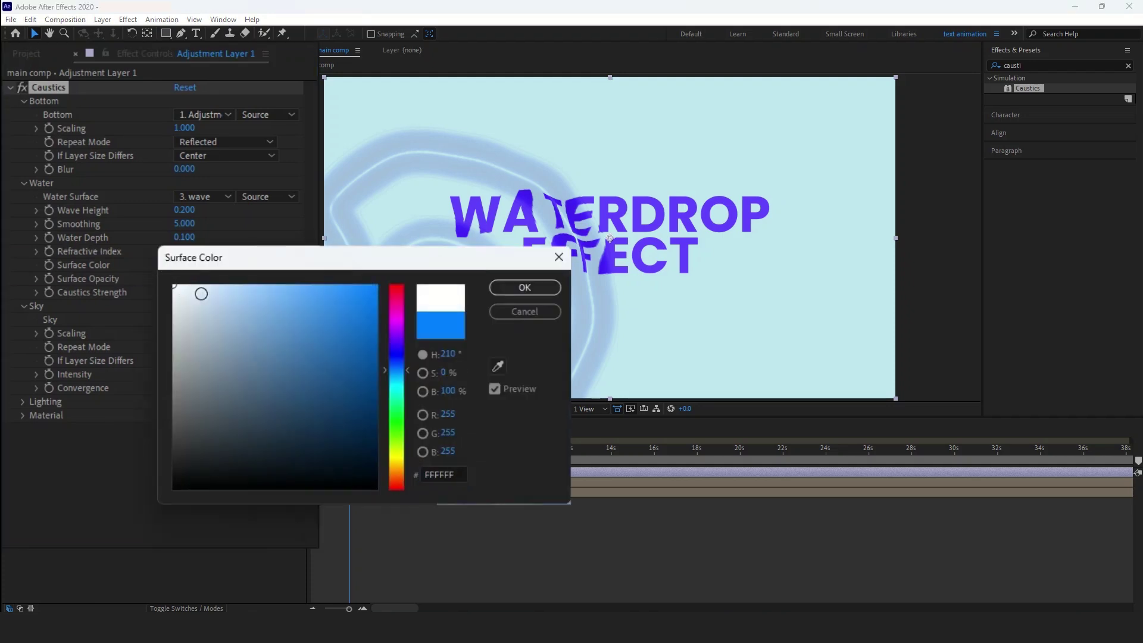
left_click(527, 290)
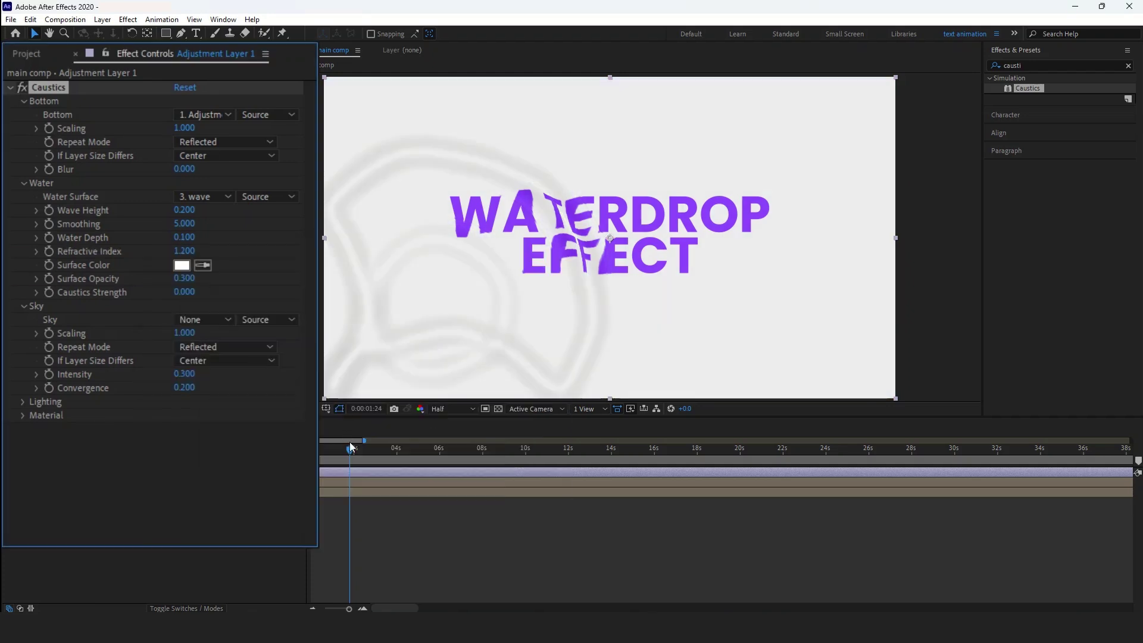
Tune the Caustics water: wave height 0.250, smoothing 11.900, water depth 0.270, refractive index 1.040, surface opacity 0.290, caustics strength 0.170.
left_click_drag(184, 223, 213, 224)
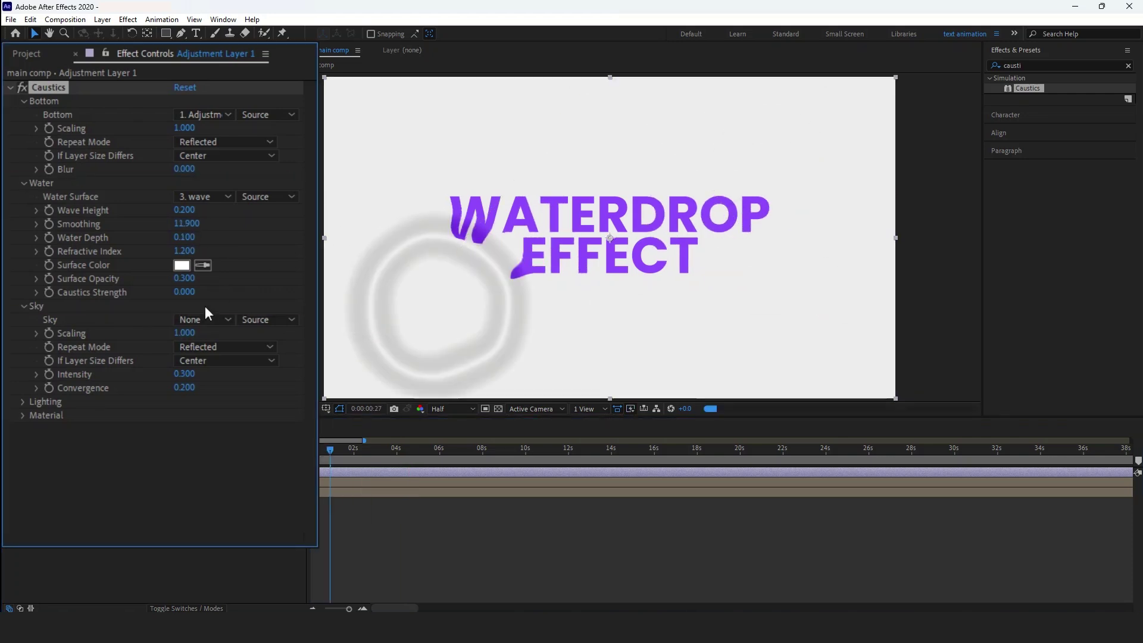
left_click_drag(192, 294, 200, 295)
left_click_drag(192, 251, 192, 210)
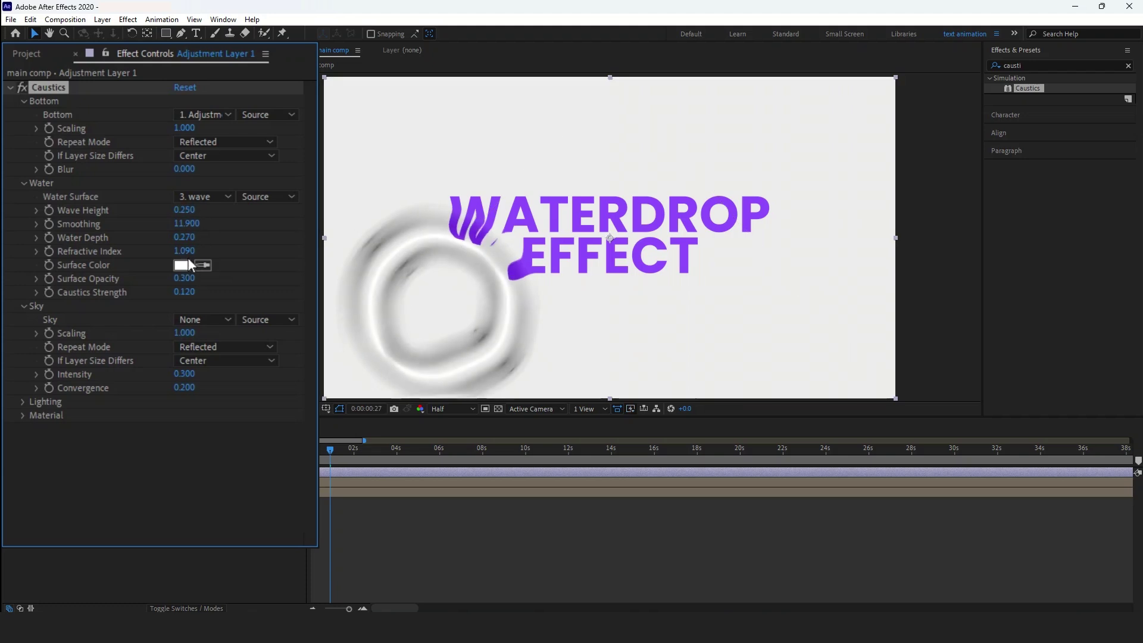
left_click(188, 292)
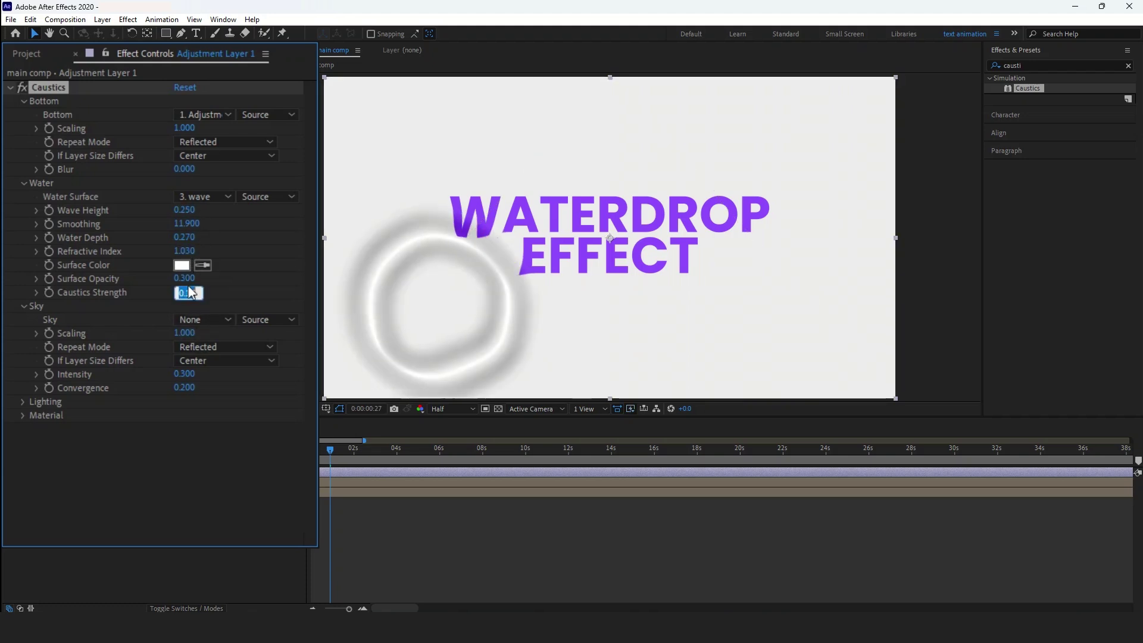
left_click_drag(192, 284, 196, 255)
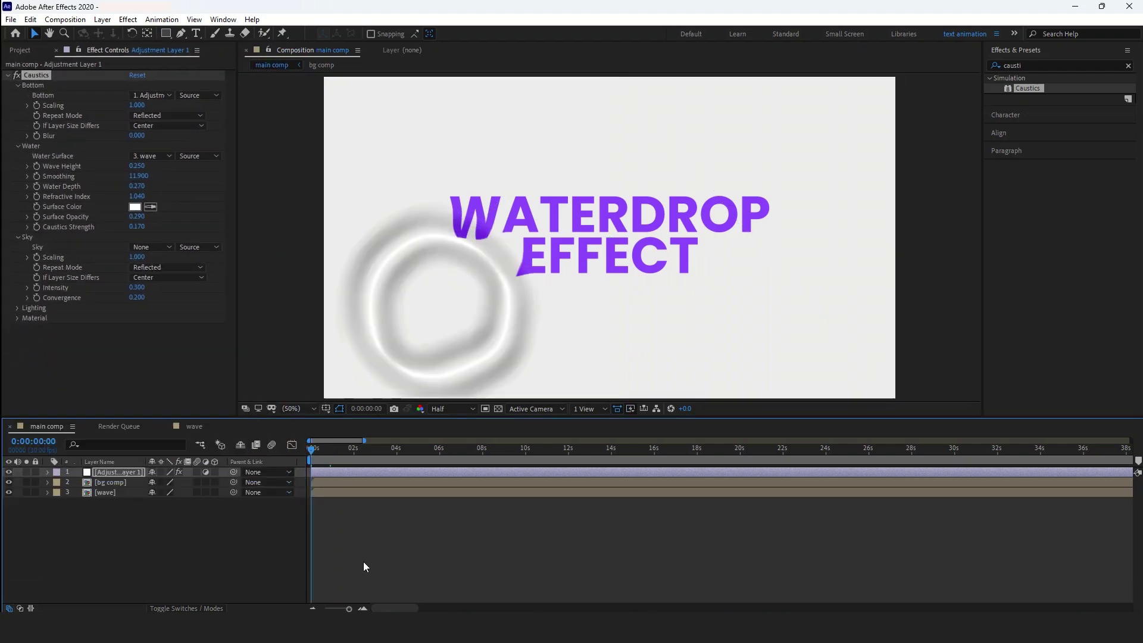
Play back the main comp repeatedly from the start to review the ripples distorting the title.
key("space")
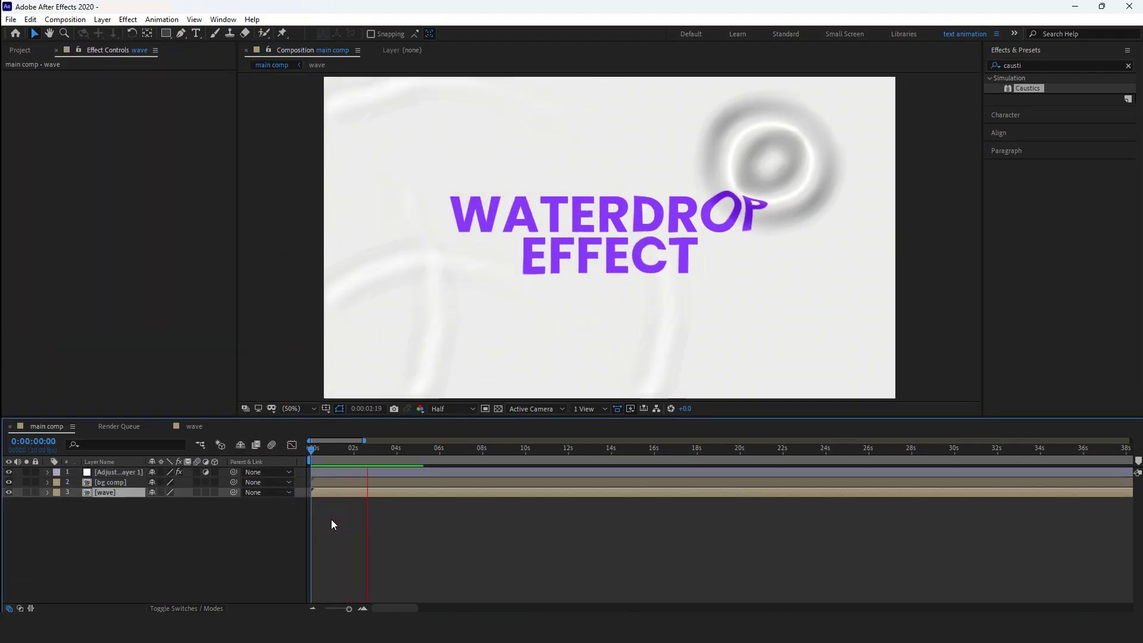
key("space")
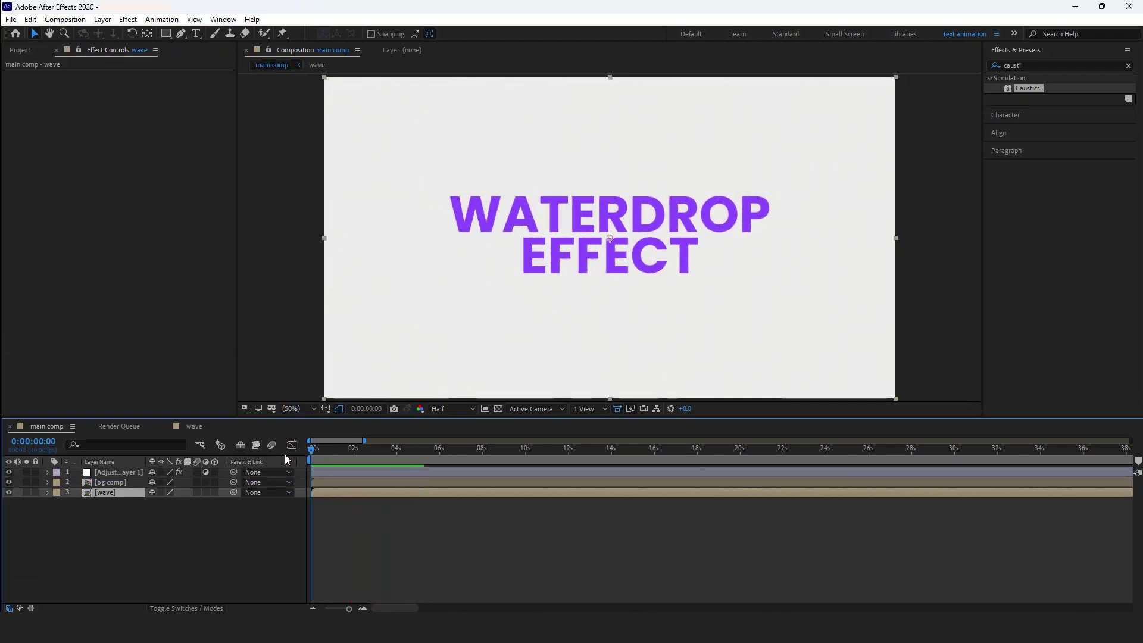
key("space")
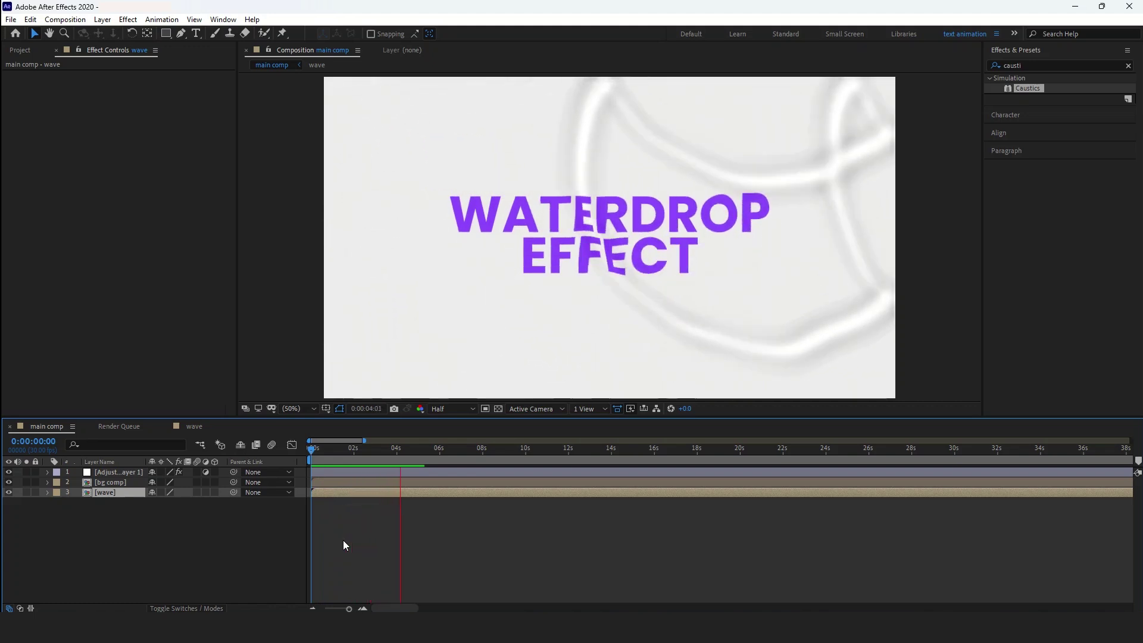
key("space")
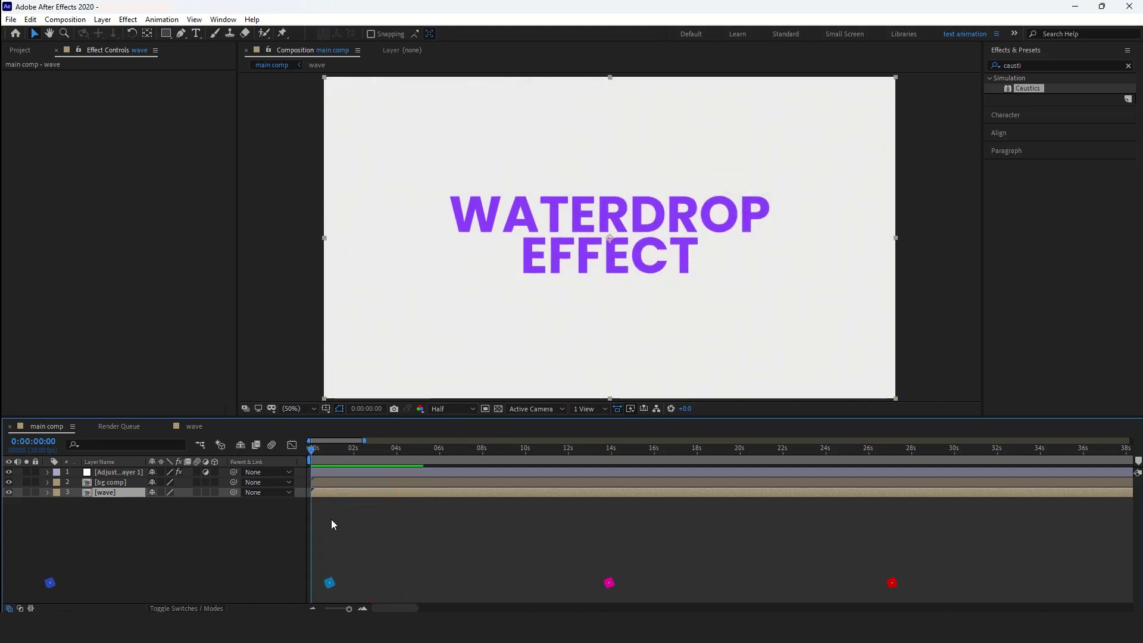
key("space")
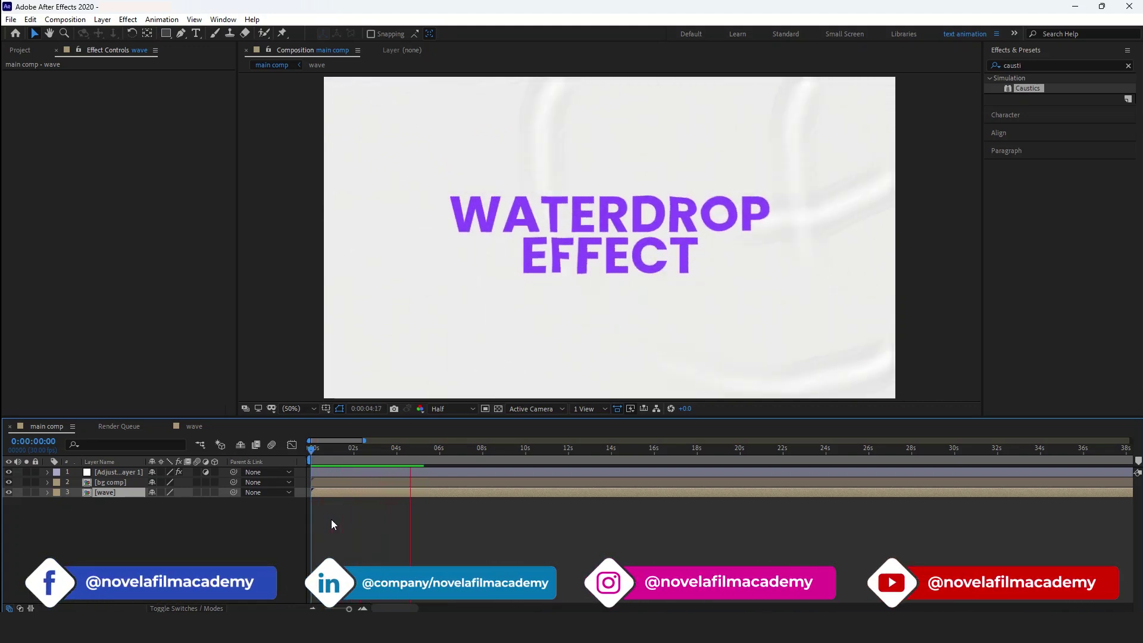
key("space")
key("space")
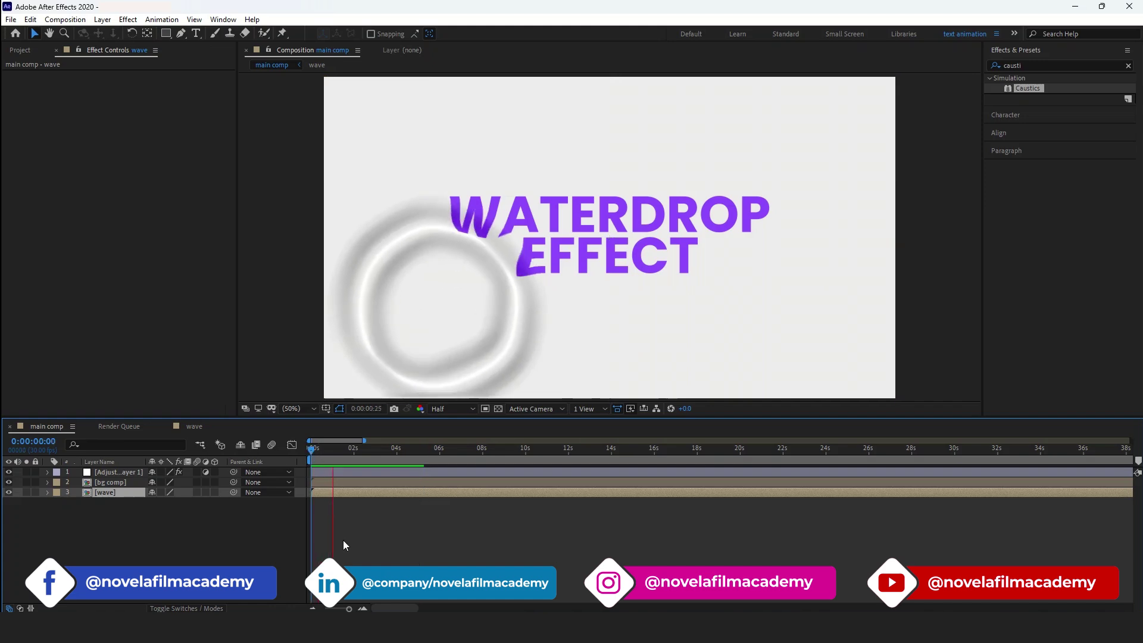